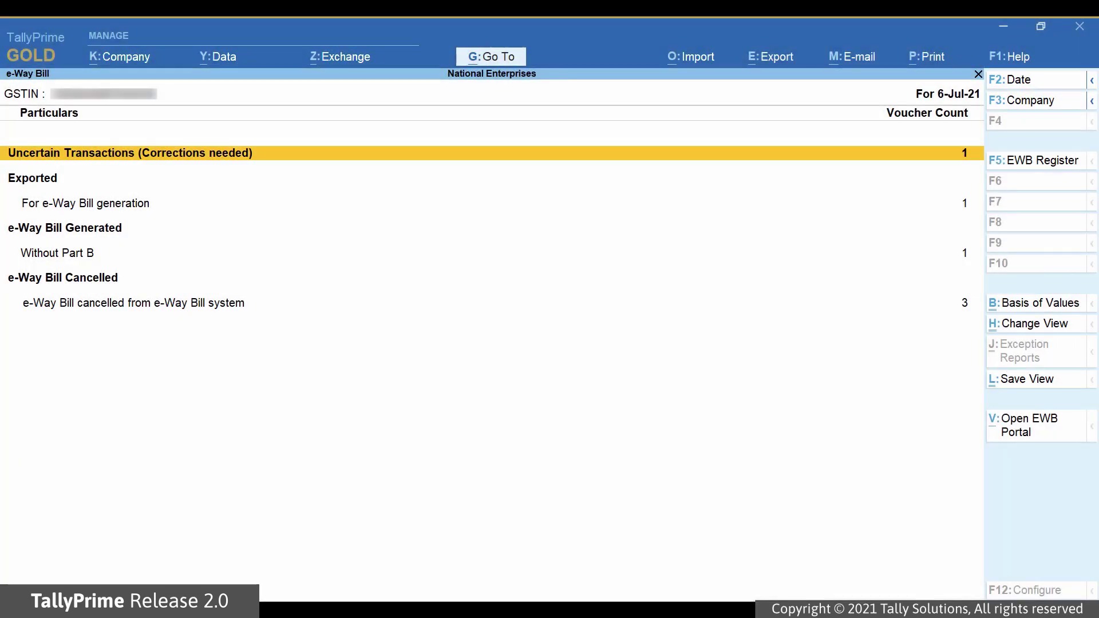
# Set the e-Way Bill report period from 1-4-2021 to 6-7-2021
pyautogui.press('F2')
pyautogui.write('1-4-')
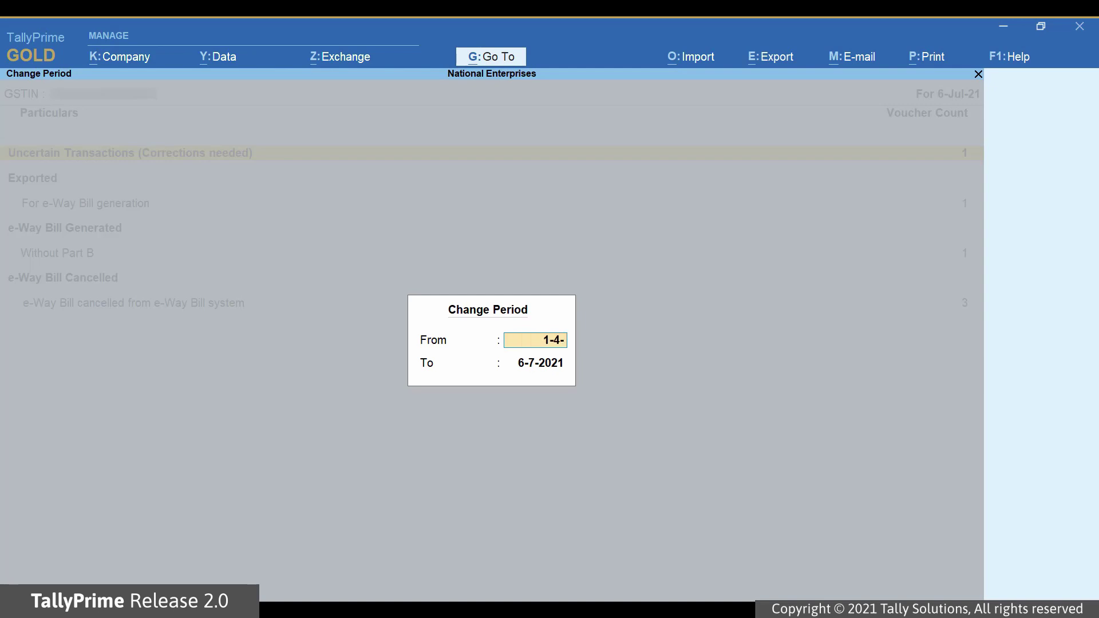
pyautogui.write('202')
pyautogui.write('1')
pyautogui.press('Return')
pyautogui.press('Return')
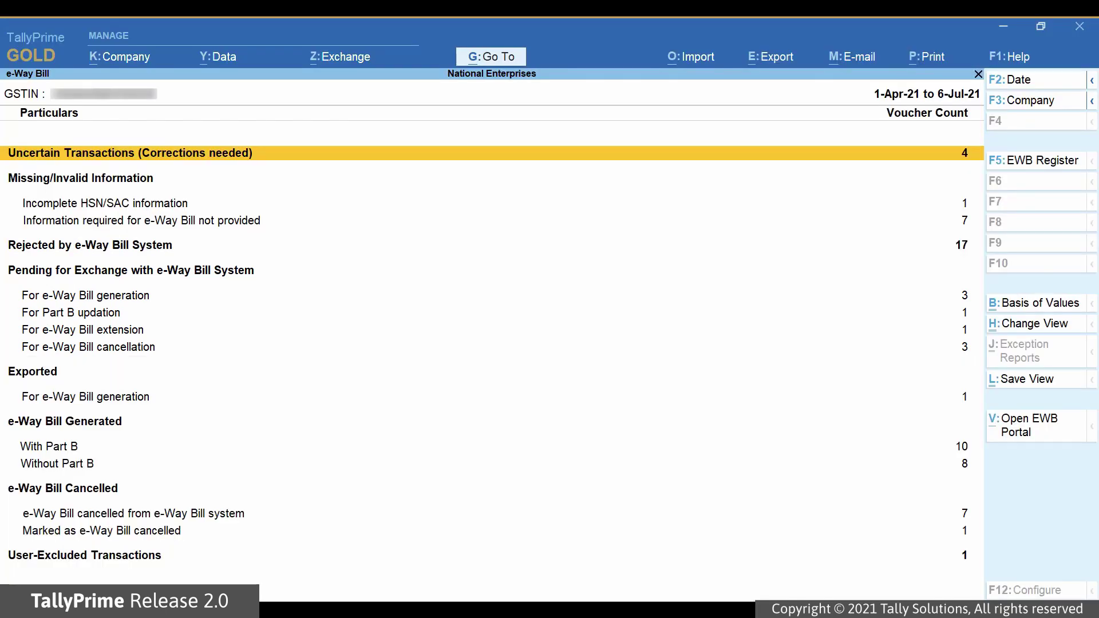
# Go to the e-Way Bill generation row under Pending for Exchange with e-Way Bill System
pyautogui.press('Down')
pyautogui.press('Down')
pyautogui.press('Down')
pyautogui.press('Down')
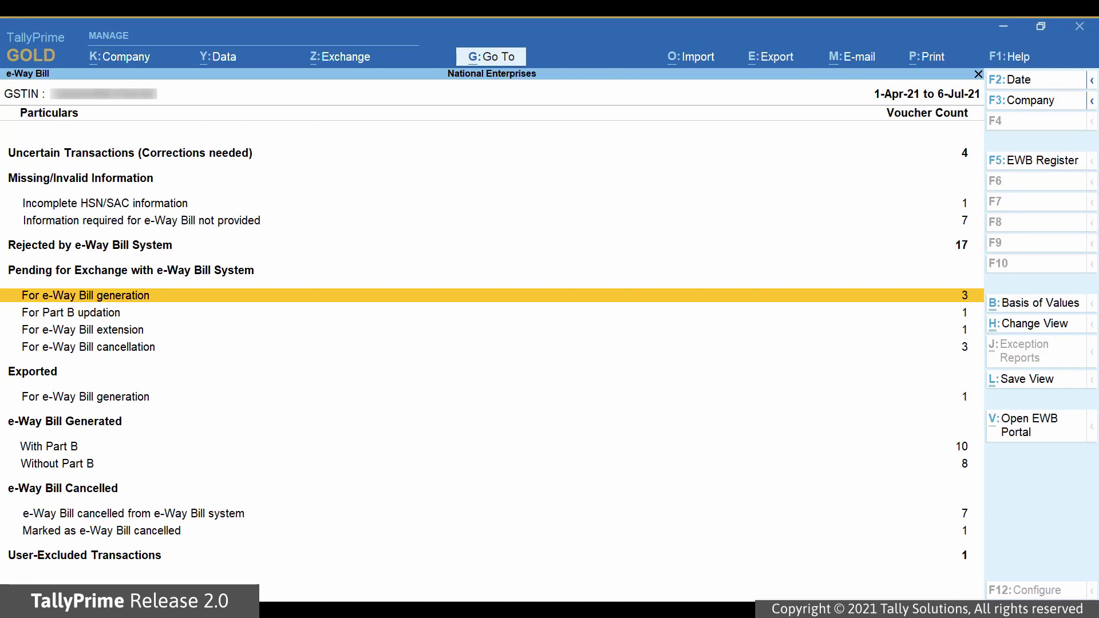
# Open the GST details of National Enterprises through its company features
pyautogui.hotkey('alt', 'k')
pyautogui.press('Down')
pyautogui.press('Down')
pyautogui.press('Down')
pyautogui.press('Down')
pyautogui.press('Down')
pyautogui.press('Down')
pyautogui.press('Down')
pyautogui.press('Down')
pyautogui.press('Down')
pyautogui.press('Down')
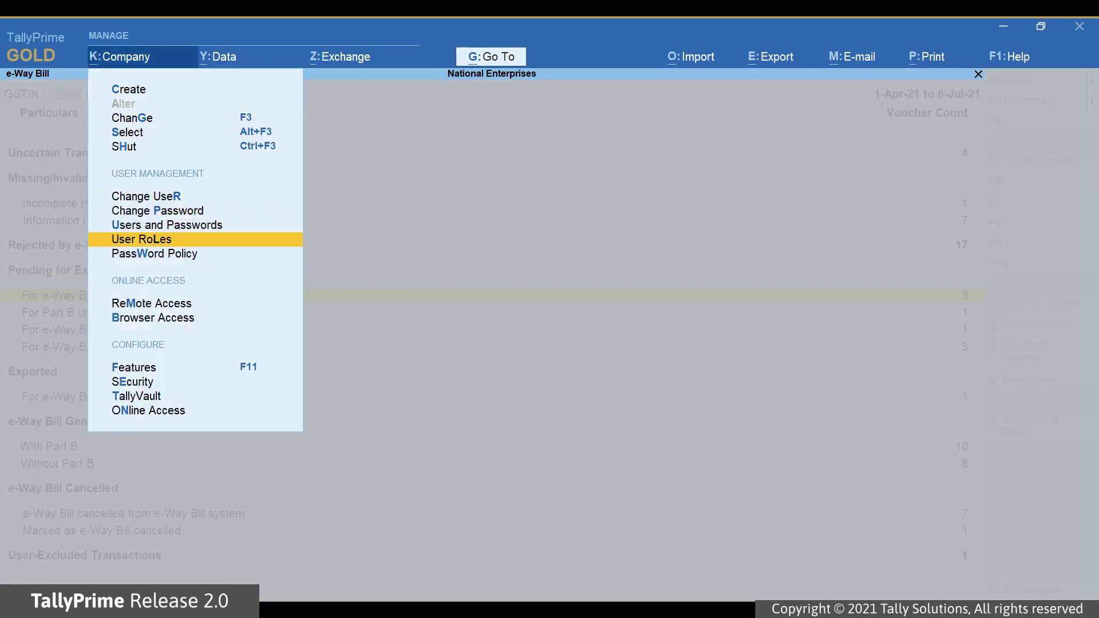
pyautogui.press('Down')
pyautogui.press('Return')
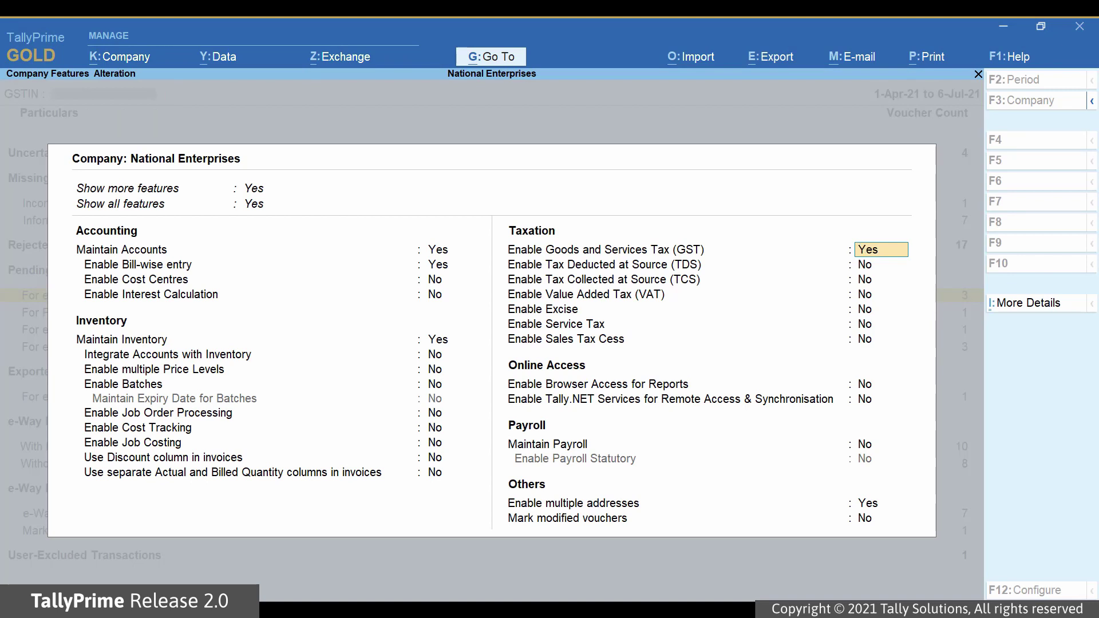
pyautogui.press('Return')
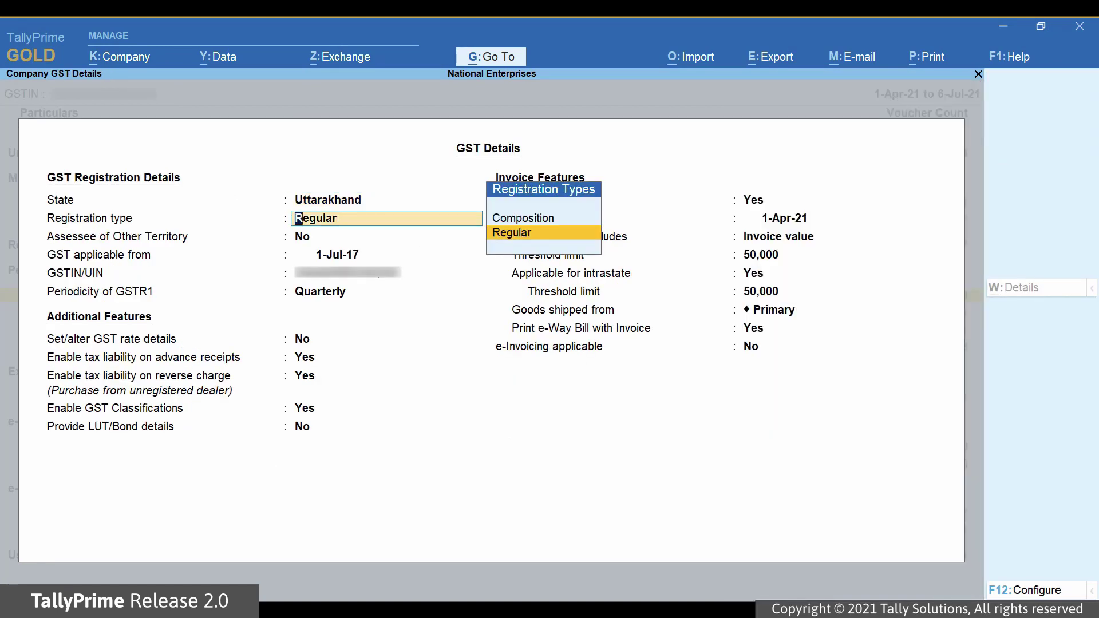
# Set e-Invoicing applicable to Yes with an applicable date of 1-Apr-21, keep the remaining e-Invoice settings, and accept the GST details
pyautogui.click(757, 351)
pyautogui.write('y')
pyautogui.press('Return')
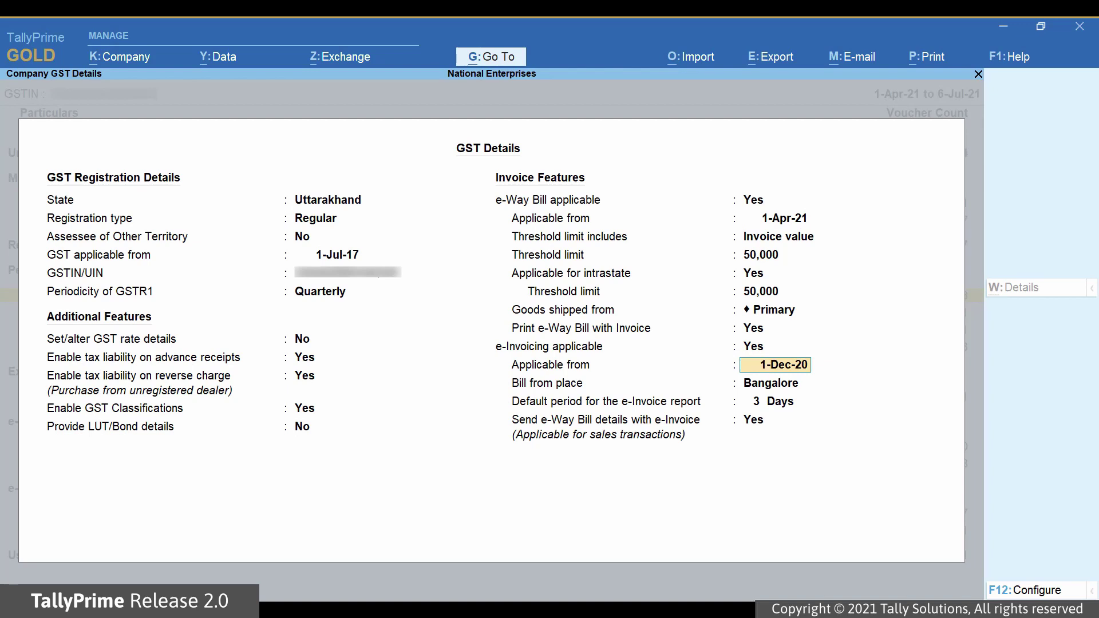
pyautogui.write('1-4-')
pyautogui.press('Return')
pyautogui.press('Return')
pyautogui.press('Return')
pyautogui.press('Return')
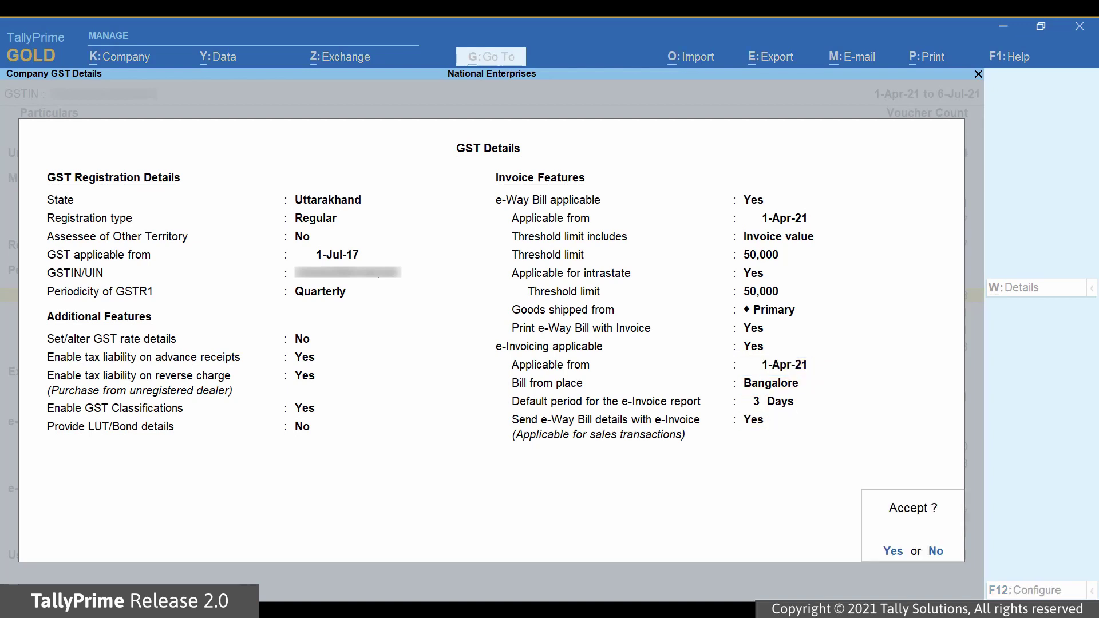
pyautogui.press('y')
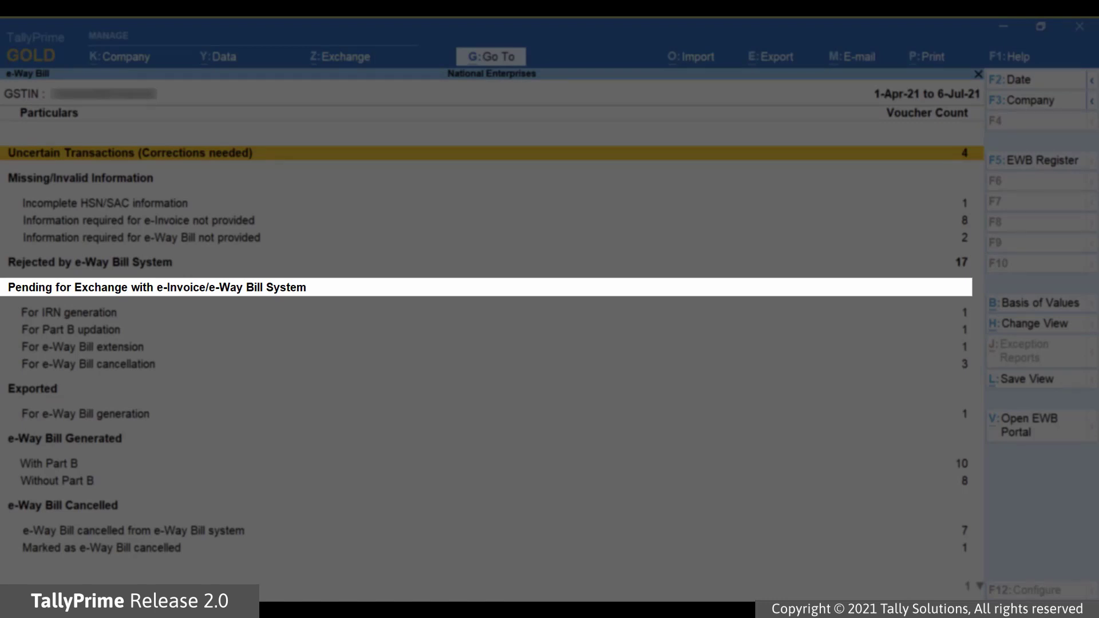
# Go to the IRN generation row under Pending for Exchange with e-Invoice/e-Way Bill System
pyautogui.press('Down')
pyautogui.press('Down')
pyautogui.press('Down')
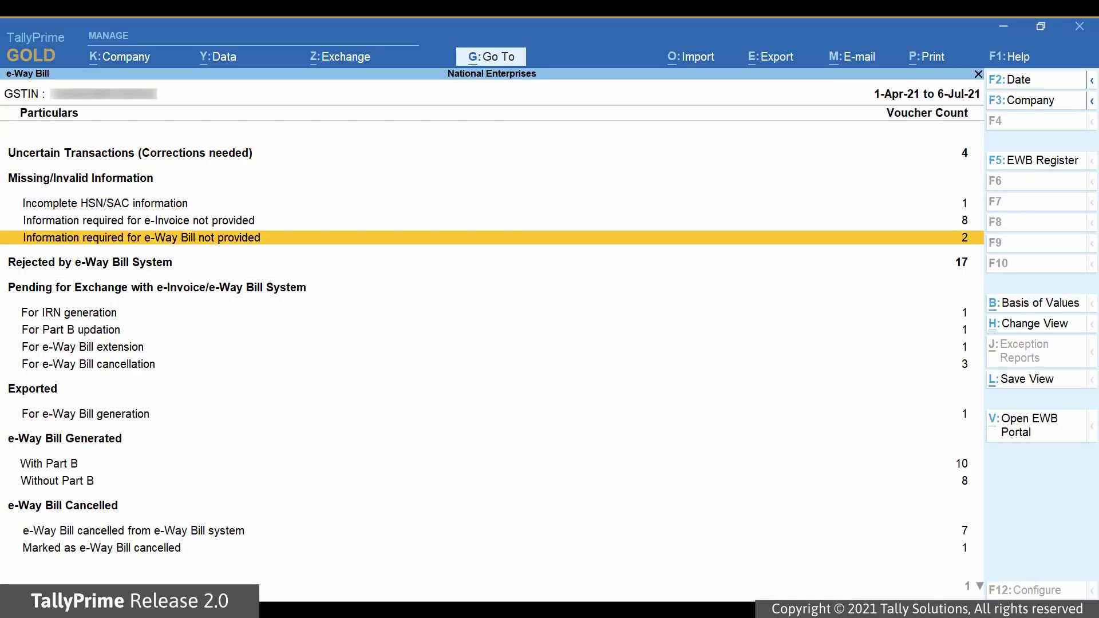
pyautogui.press('Down')
pyautogui.press('Down')
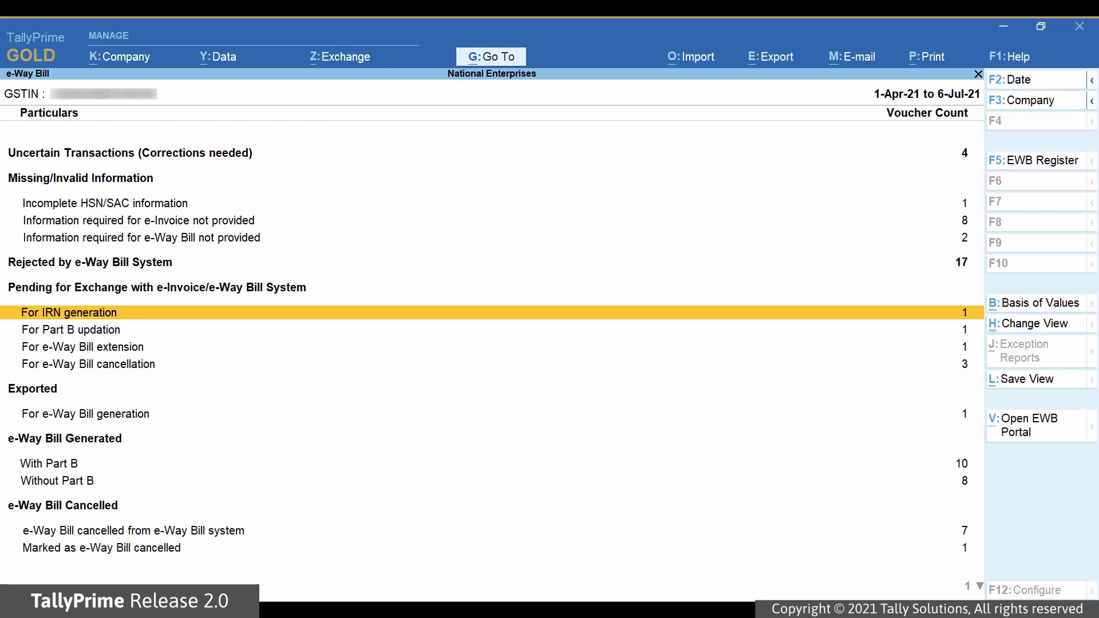
# Reopen the company's GST details from the features of National Enterprises
pyautogui.hotkey('alt', 'k')
pyautogui.press('Down')
pyautogui.press('Down')
pyautogui.press('Down')
pyautogui.press('Down')
pyautogui.press('Down')
pyautogui.press('Down')
pyautogui.press('Down')
pyautogui.press('Down')
pyautogui.press('Down')
pyautogui.press('Down')
pyautogui.press('Down')
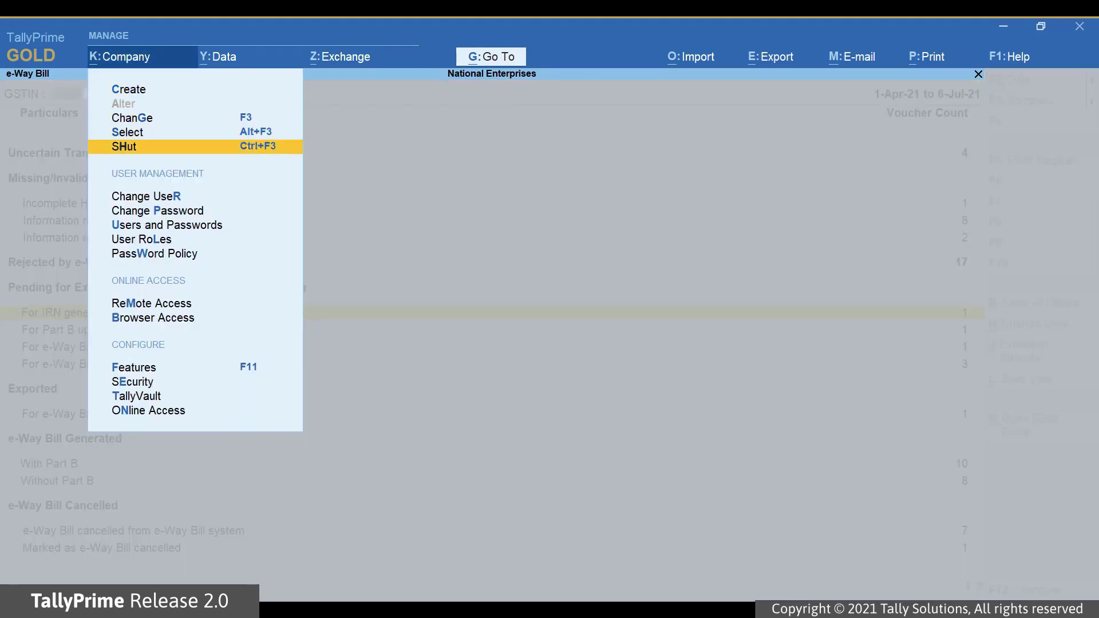
pyautogui.press('Return')
pyautogui.press('Return')
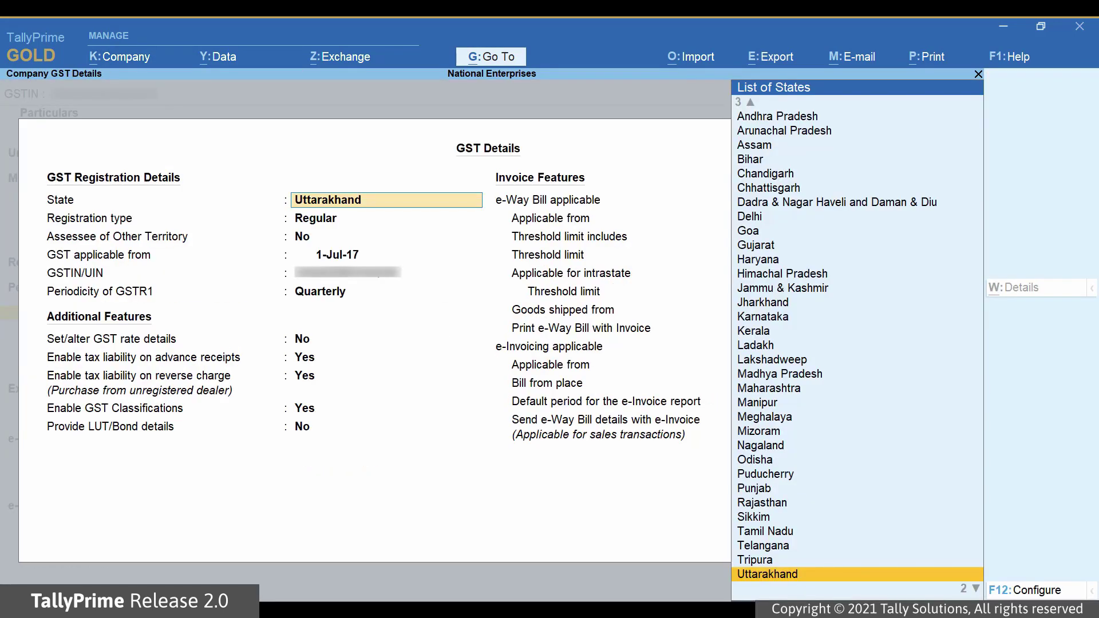
pyautogui.press('Return')
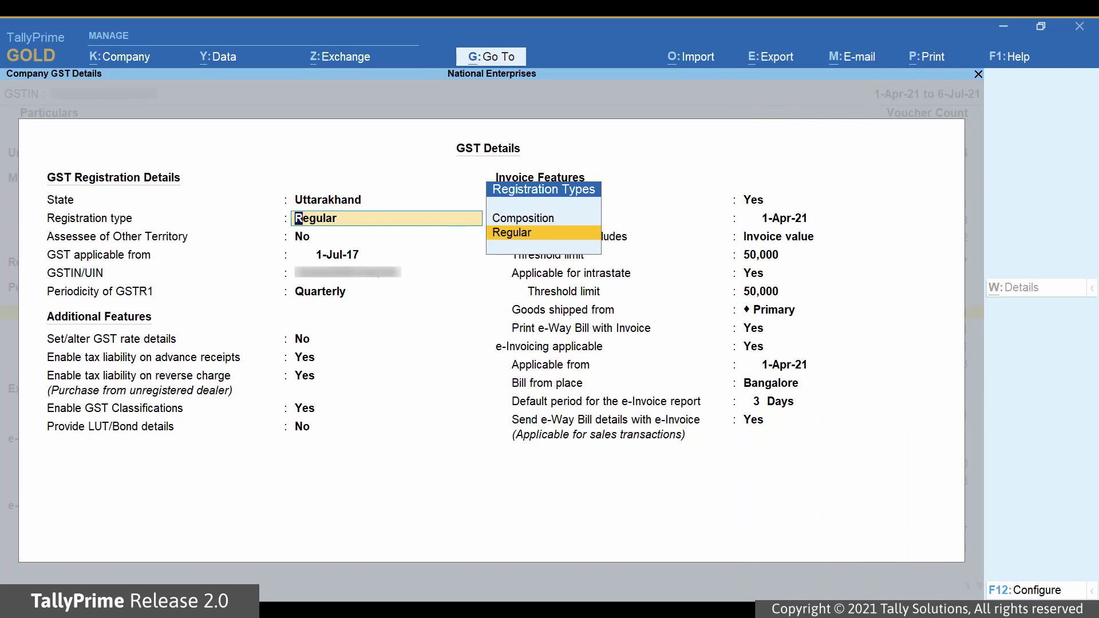
# Set e-Invoicing applicable to No and save the GST details
pyautogui.click(754, 347)
pyautogui.press('n')
pyautogui.press('Return')
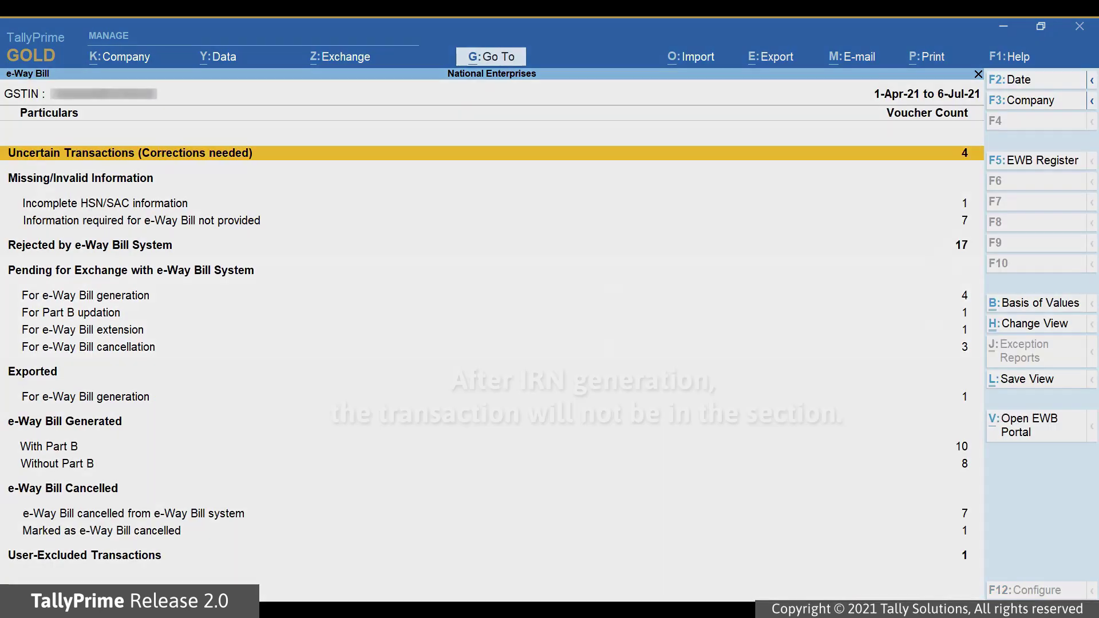
# Open the voucher list for e-Way Bill generation under Pending for Exchange with e-Way Bill System
pyautogui.press('Down')
pyautogui.press('Down')
pyautogui.press('Down')
pyautogui.press('Down')
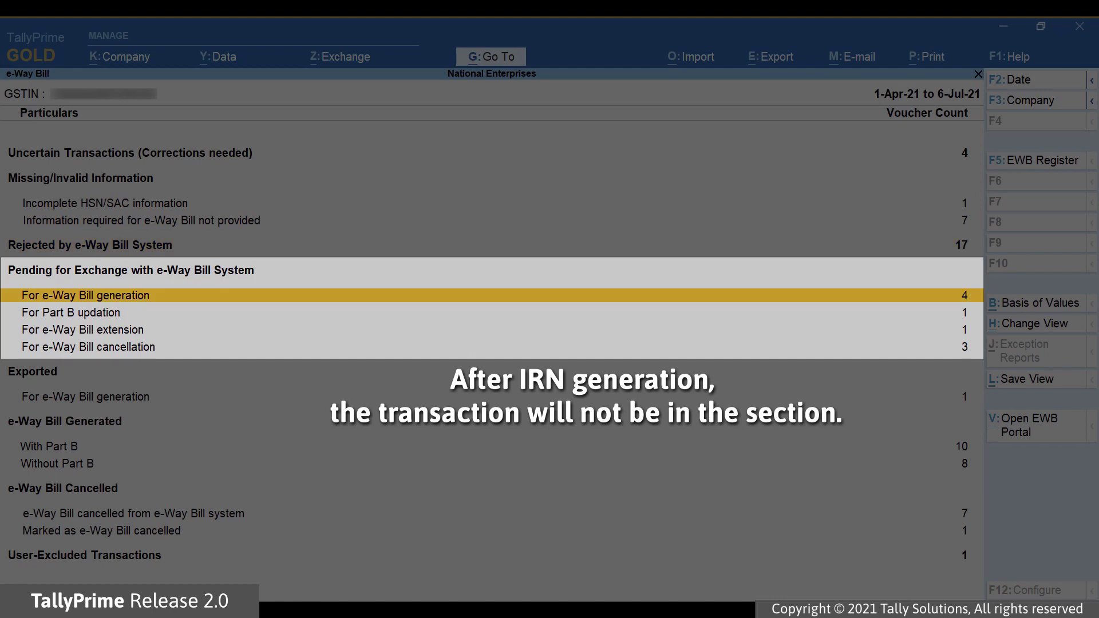
pyautogui.press('Return')
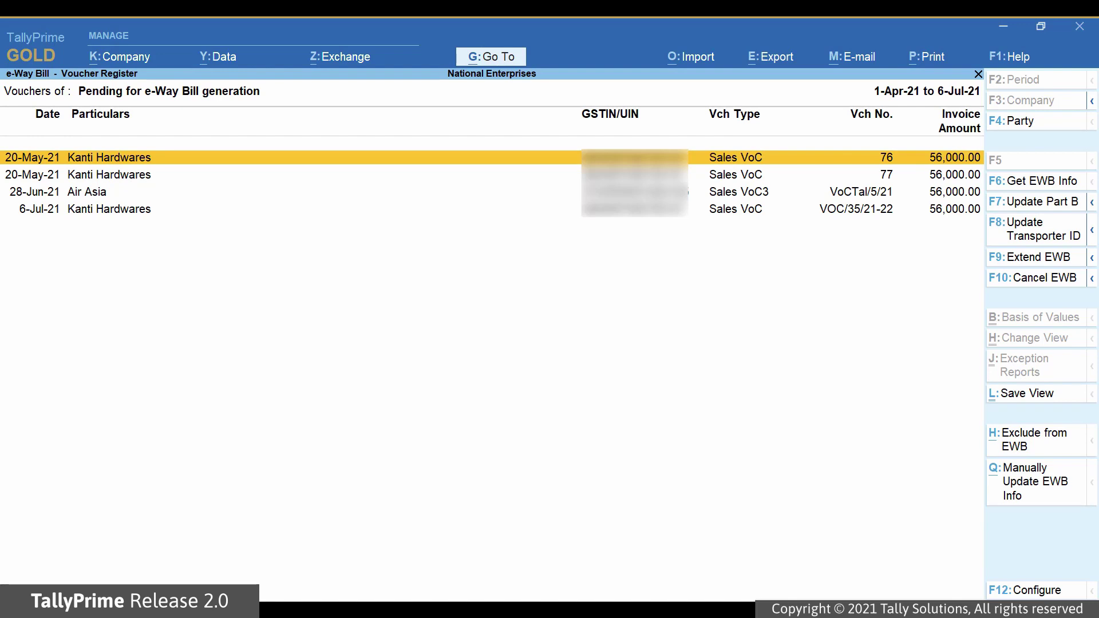
# Get the e-Way Bill information for the 28-Jun-21 Air Asia voucher and return to the e-Way Bill report
pyautogui.press('Down')
pyautogui.press('Down')
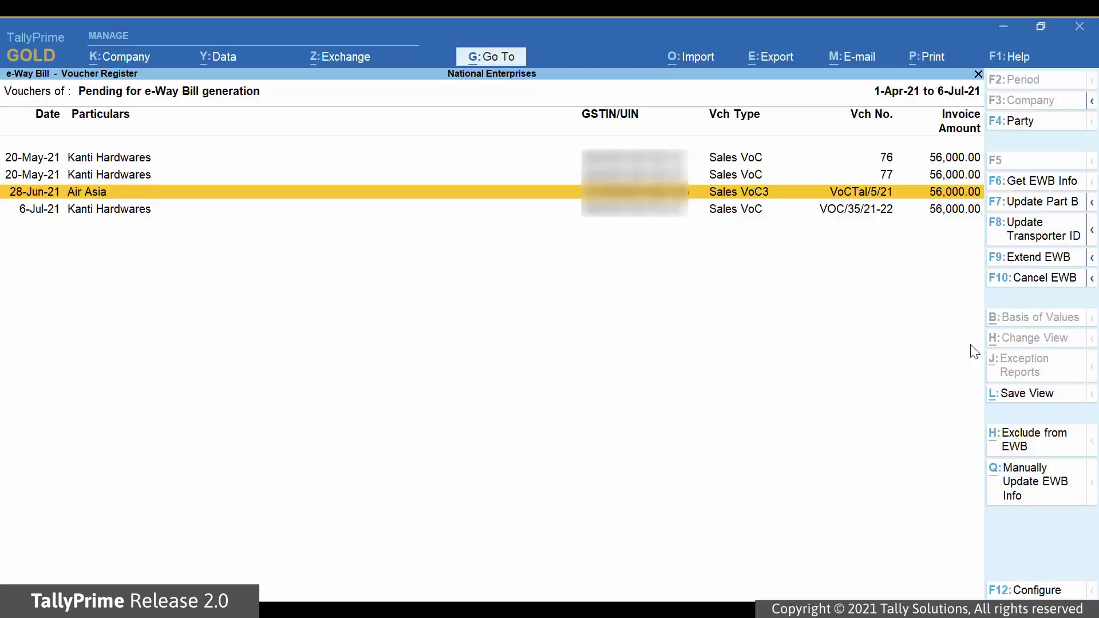
pyautogui.click(1045, 182)
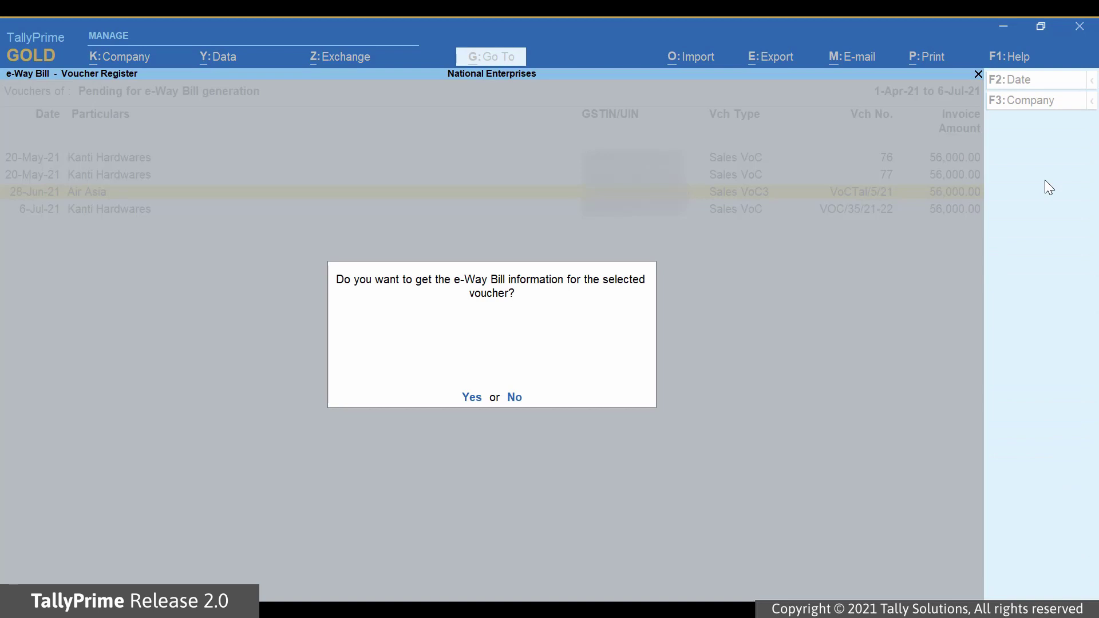
pyautogui.press('y')
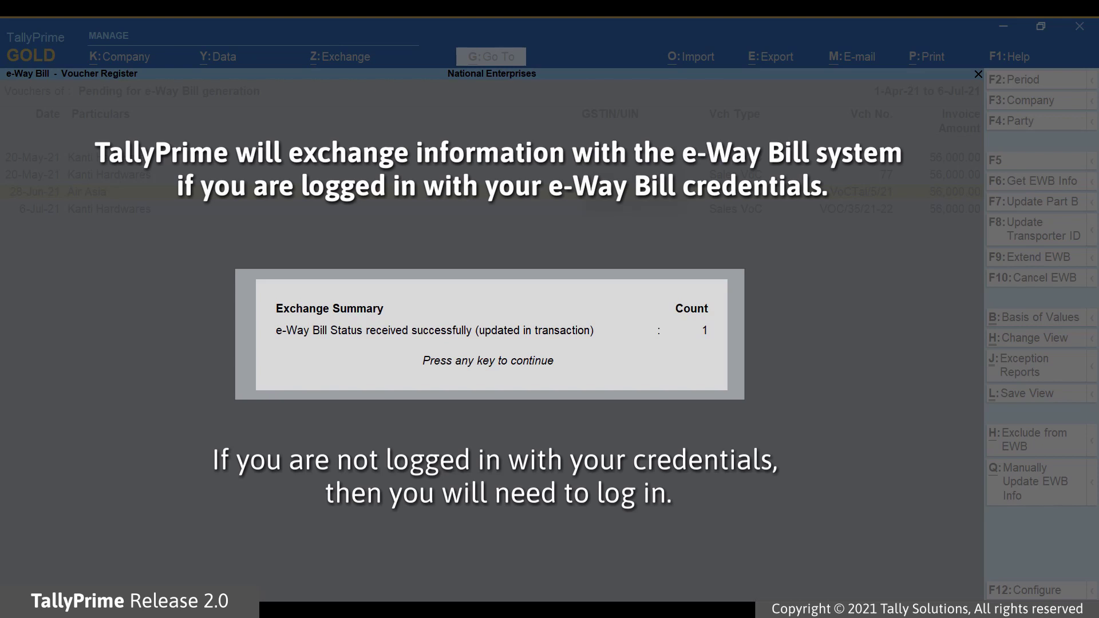
pyautogui.press('Return')
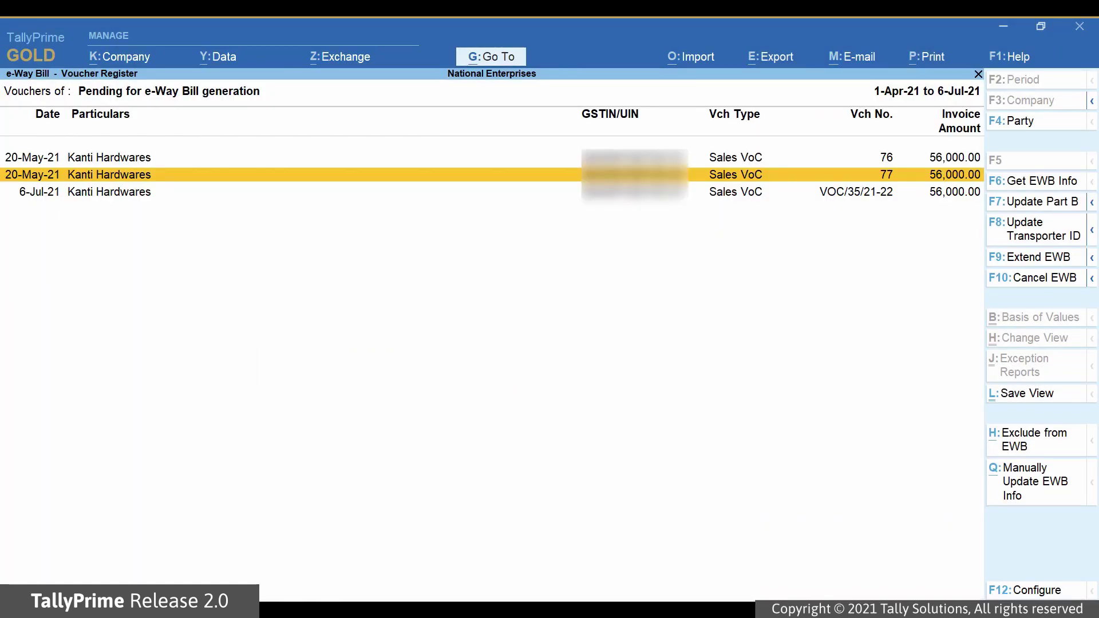
pyautogui.press('Escape')
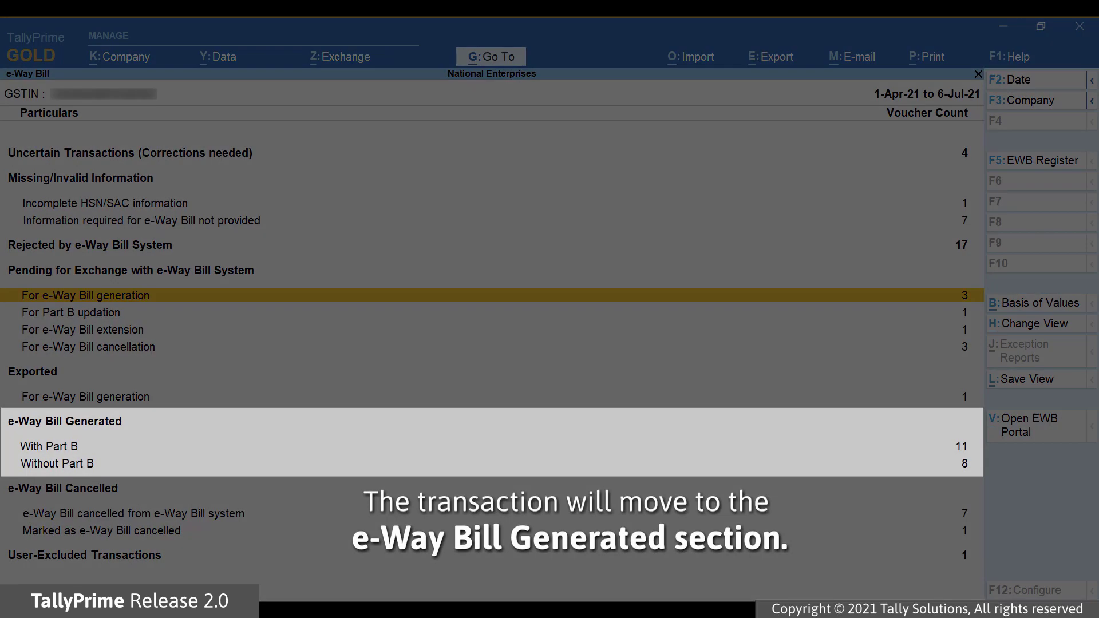
# Open the With Part B voucher list under e-Way Bill Generated
pyautogui.press('Down')
pyautogui.press('Down')
pyautogui.press('Down')
pyautogui.press('Down')
pyautogui.press('Down')
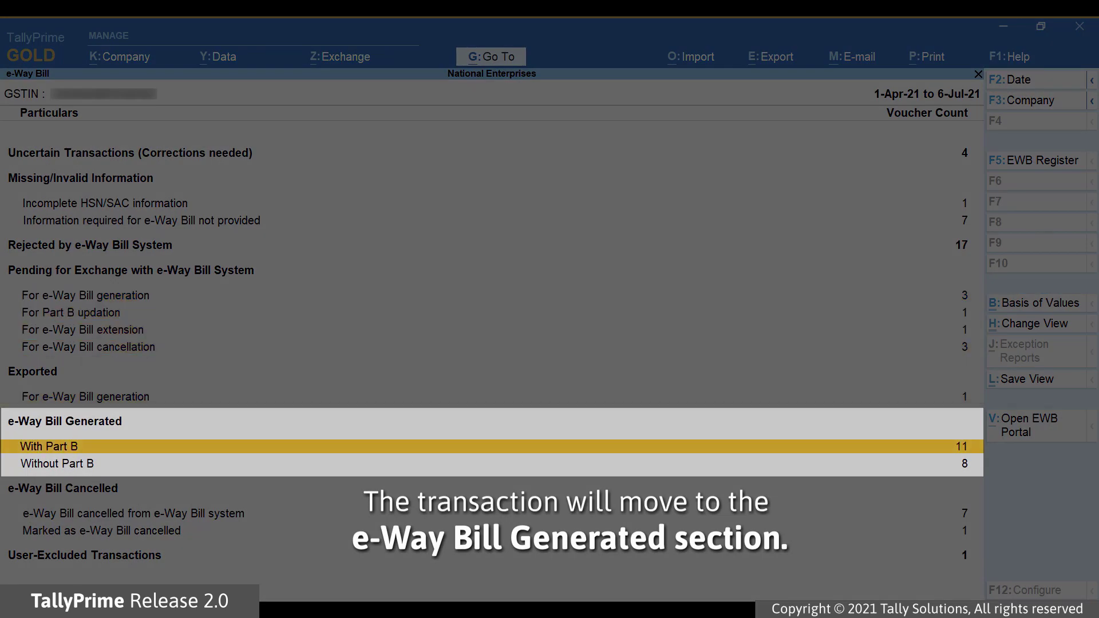
pyautogui.press('Return')
# Locate the 28-Jun-21 Air Asia voucher for 56,000.00 in the list of e-Way Bills generated with Part B
pyautogui.press('Down')
pyautogui.press('Down')
pyautogui.press('Down')
pyautogui.press('Down')
pyautogui.press('Down')
pyautogui.press('Down')
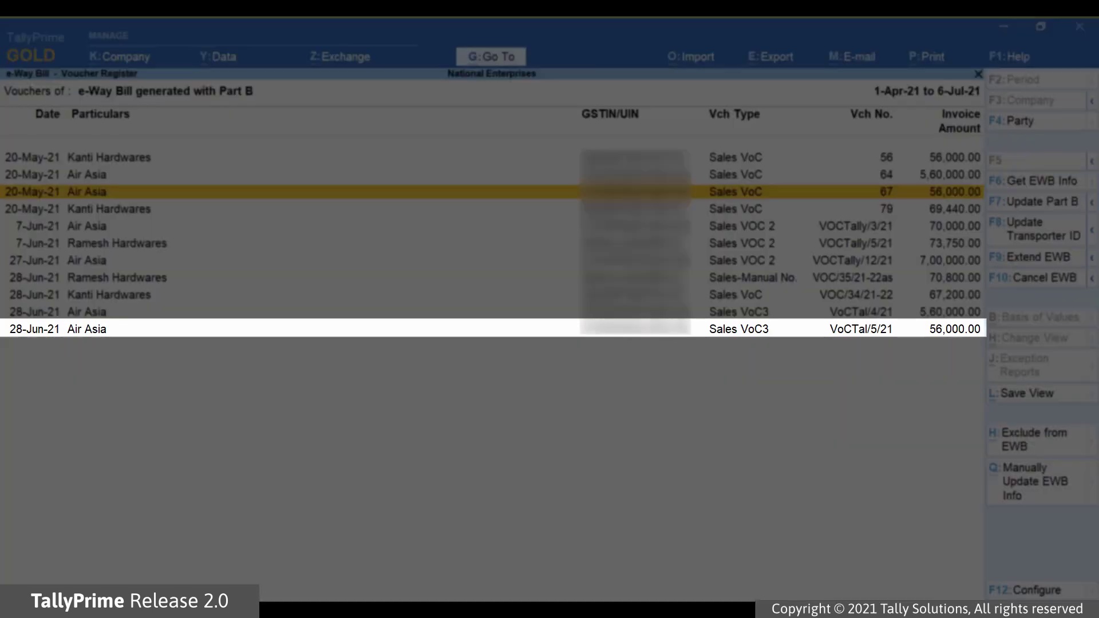
pyautogui.press('Down')
pyautogui.press('Down')
pyautogui.press('Down')
pyautogui.press('Down')
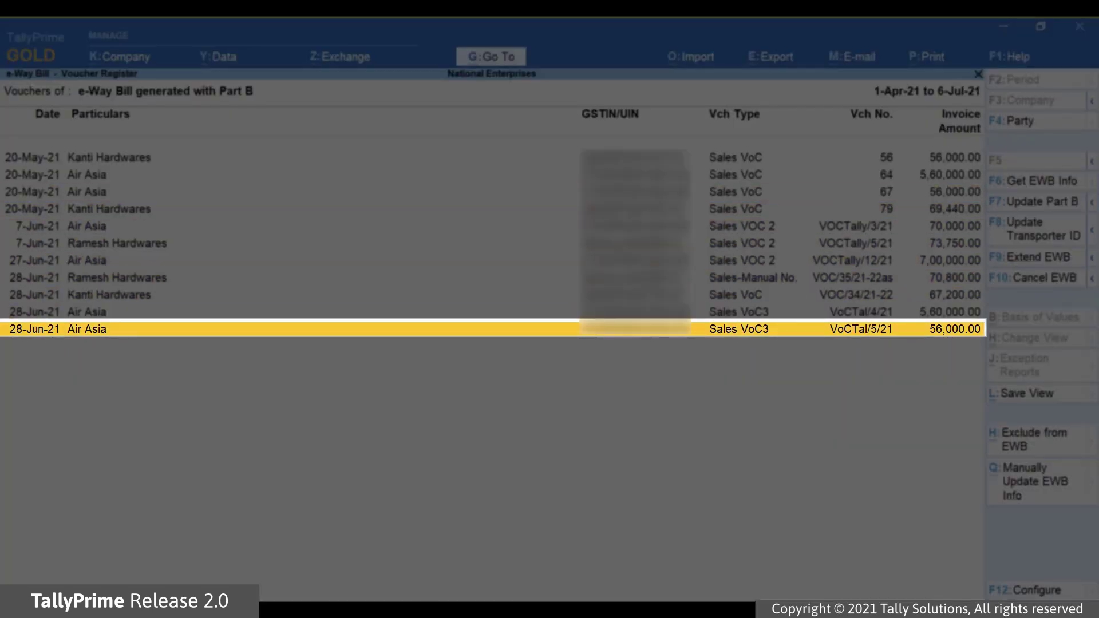
# Reopen the list of vouchers pending for e-Way Bill generation and view the additional Update Part B options
pyautogui.press('Escape')
pyautogui.press('Up')
pyautogui.press('Up')
pyautogui.press('Up')
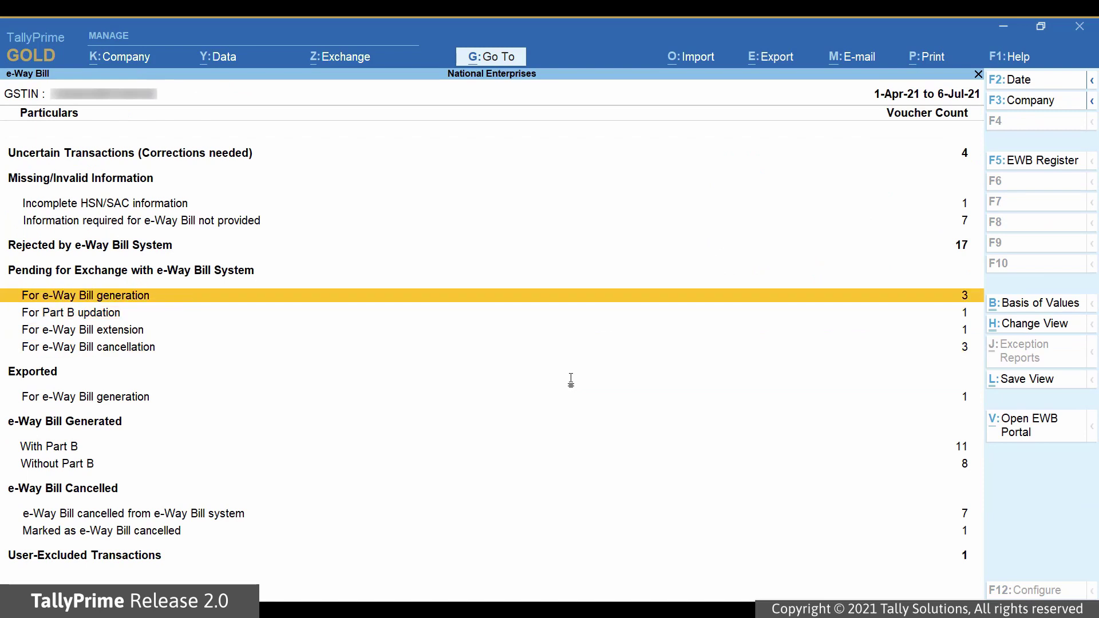
pyautogui.press('Return')
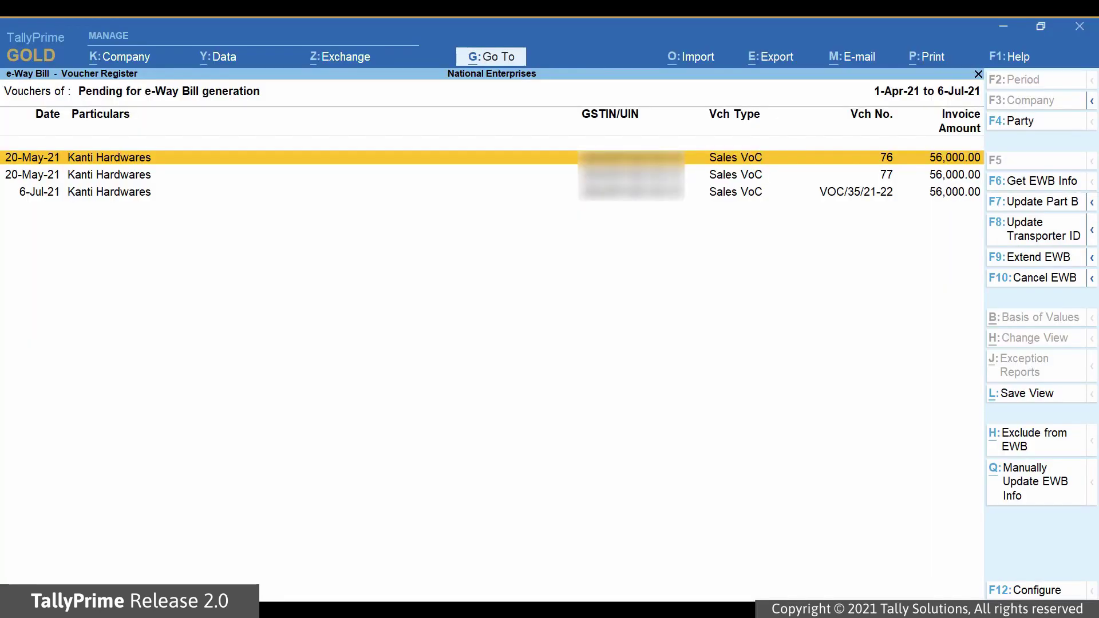
pyautogui.click(1091, 202)
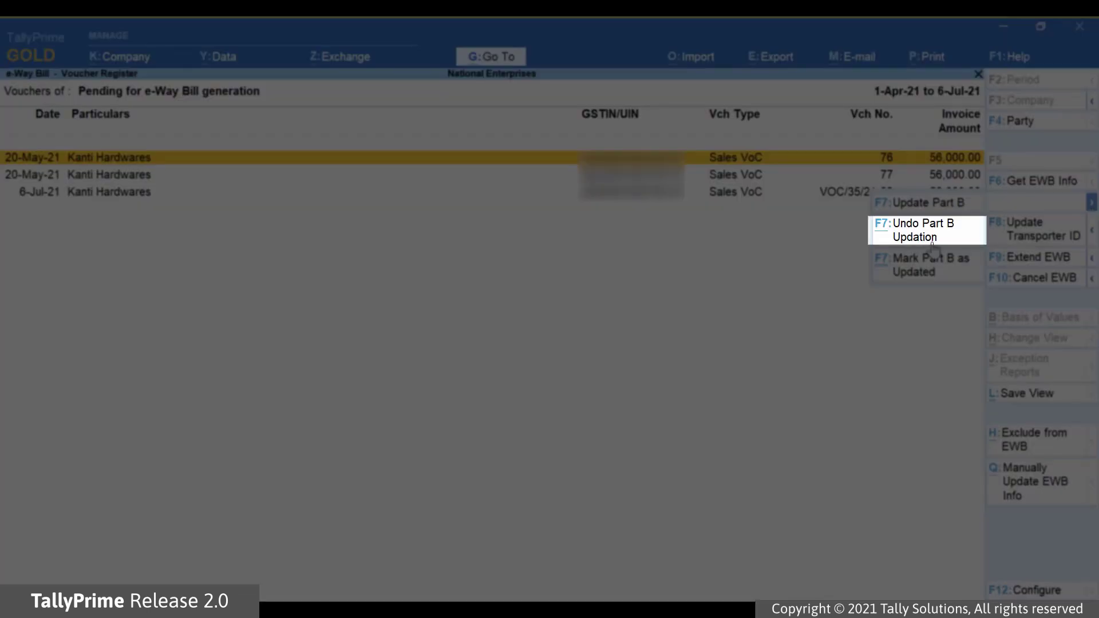
pyautogui.click(1091, 210)
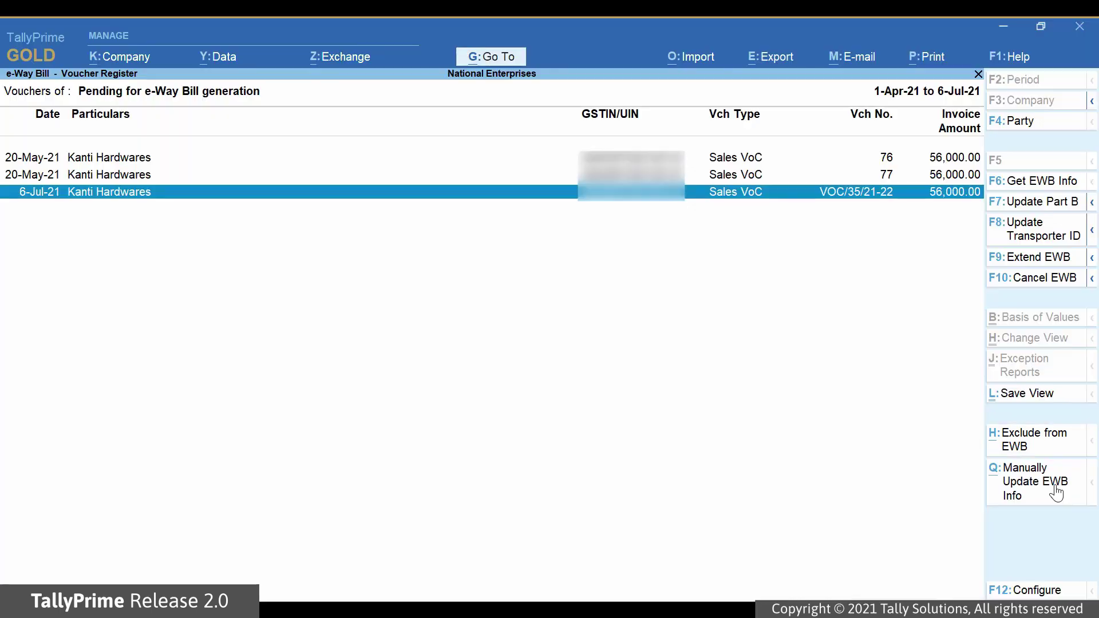
# Exclude the selected 6-Jul-21 Kanti Hardwares voucher from e-Way Bill and return to the report
pyautogui.click(1053, 452)
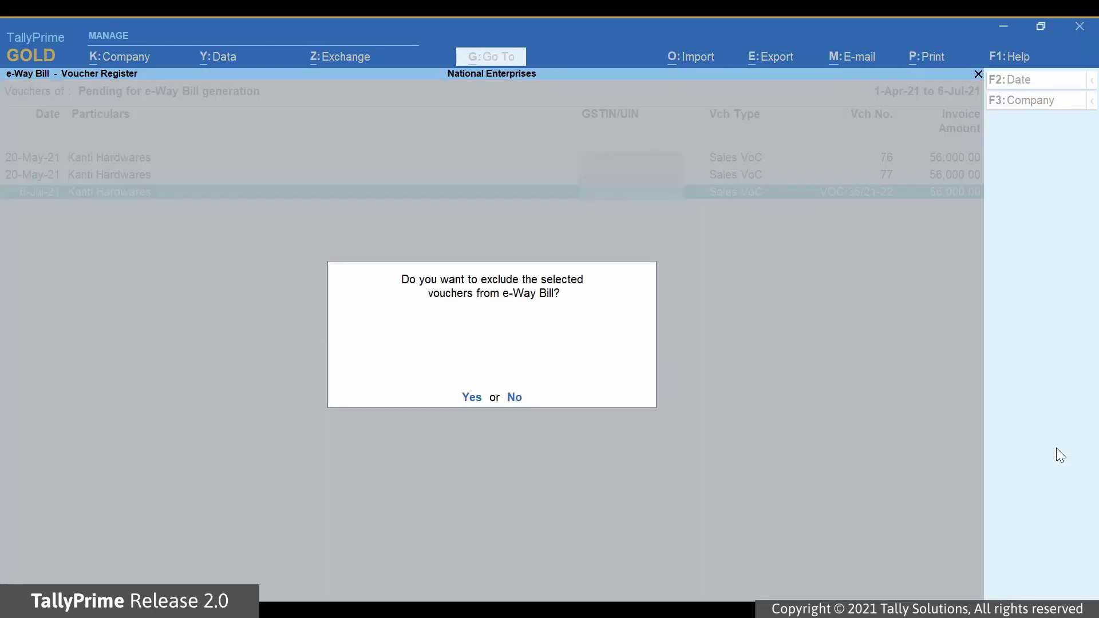
pyautogui.click(472, 395)
pyautogui.press('Escape')
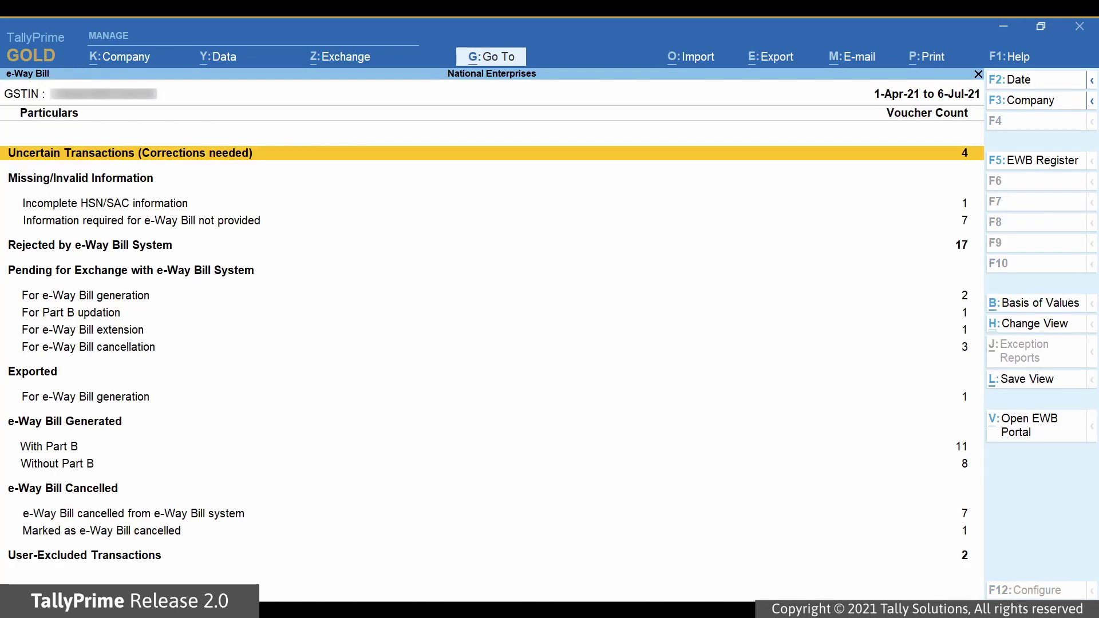
# Check the User-Excluded Transactions list for the 6-Jul-21 Kanti Hardwares voucher, then return to the e-Way Bill report
pyautogui.press('Down')
pyautogui.press('Down')
pyautogui.press('Down')
pyautogui.press('Down')
pyautogui.press('Down')
pyautogui.press('Down')
pyautogui.press('Down')
pyautogui.press('Down')
pyautogui.press('Down')
pyautogui.press('Down')
pyautogui.press('Down')
pyautogui.press('Down')
pyautogui.press('Down')
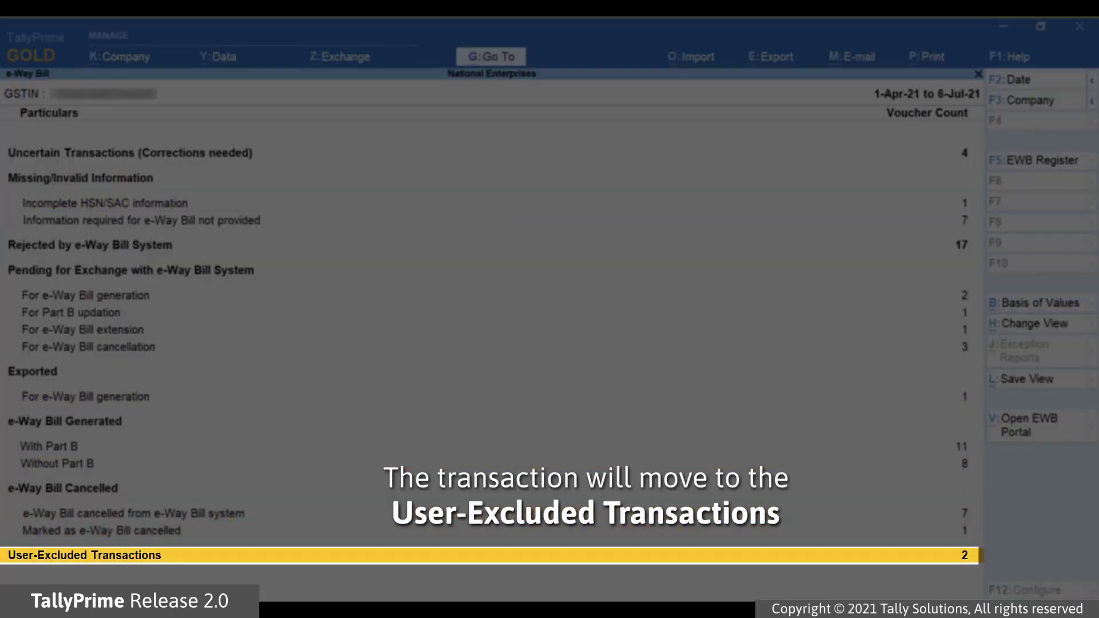
pyautogui.press('Return')
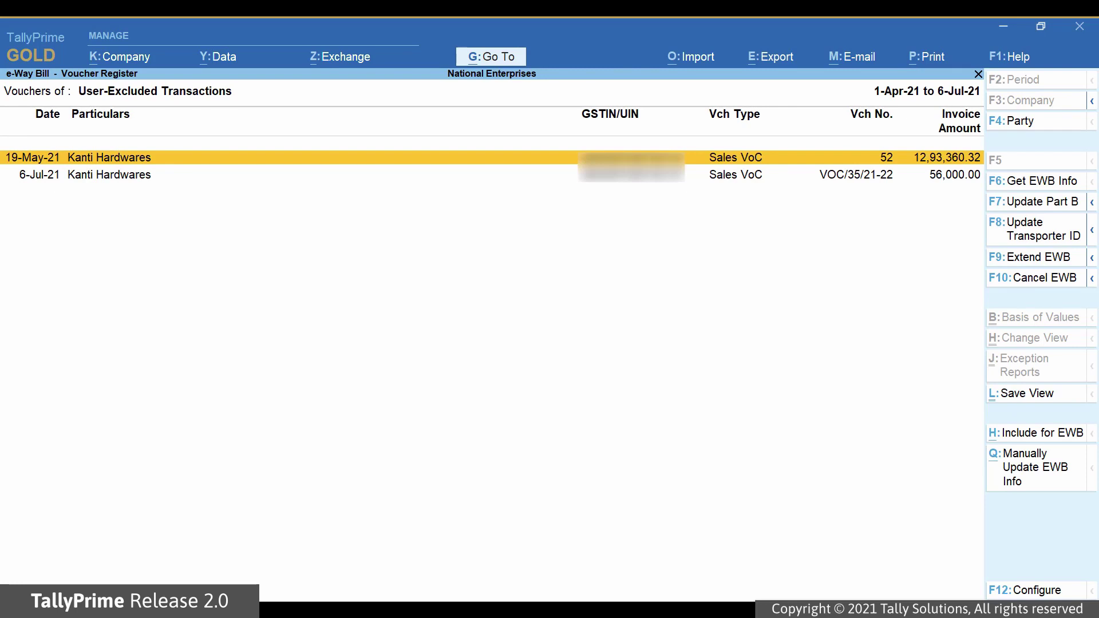
pyautogui.press('Down')
pyautogui.press('Escape')
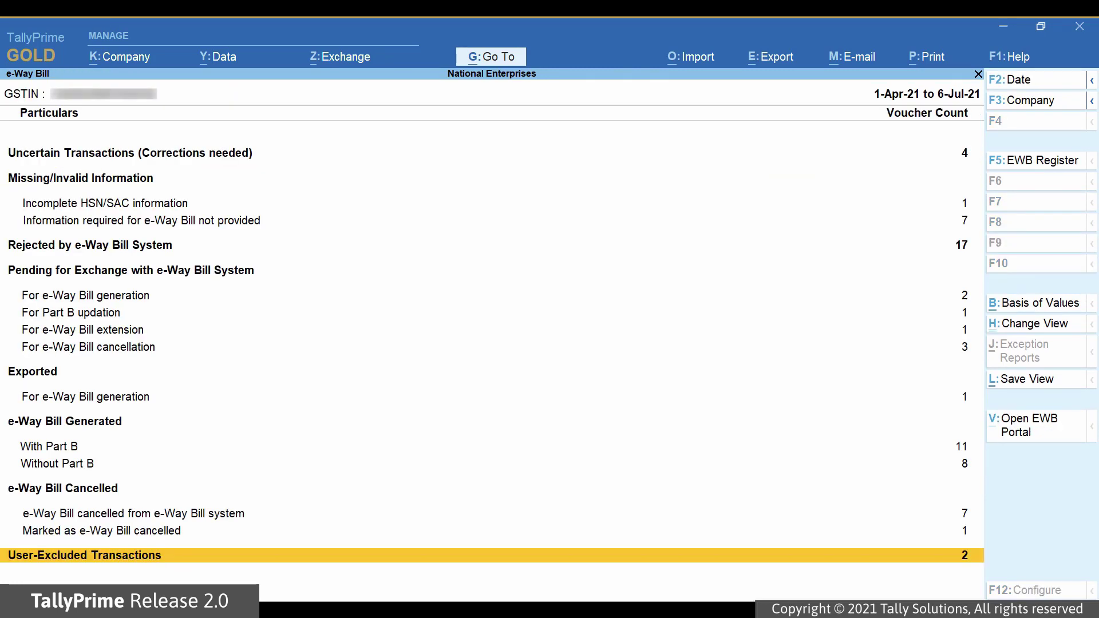
# Review the vouchers pending for Part B updation, then return to the e-Way Bill report
pyautogui.press('Up')
pyautogui.press('Up')
pyautogui.press('Up')
pyautogui.press('Up')
pyautogui.press('Up')
pyautogui.press('Up')
pyautogui.press('Up')
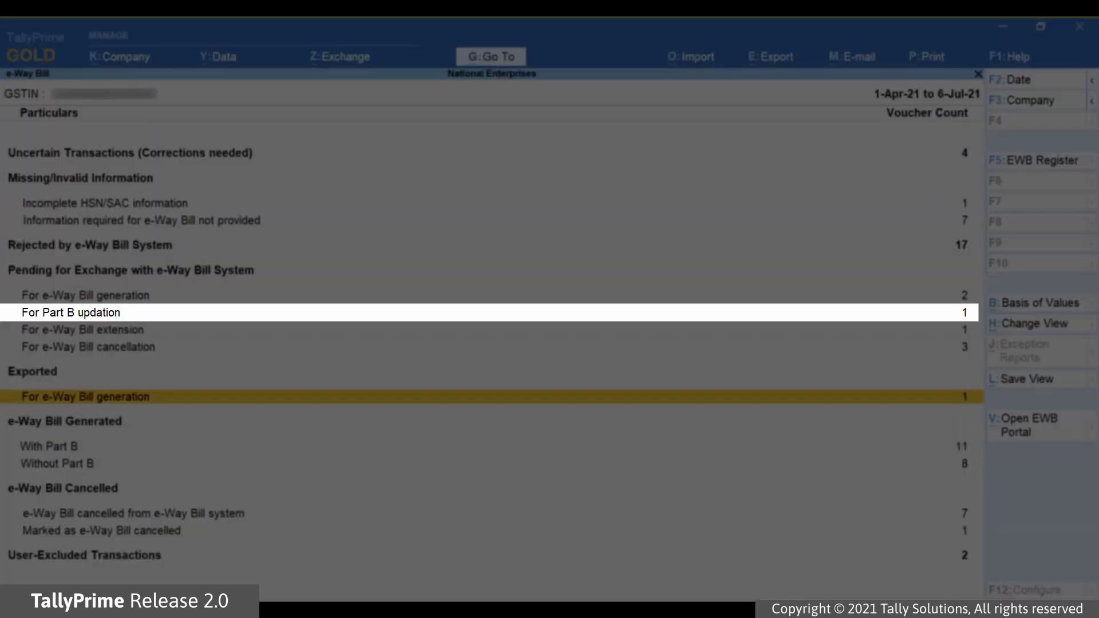
pyautogui.press('Up')
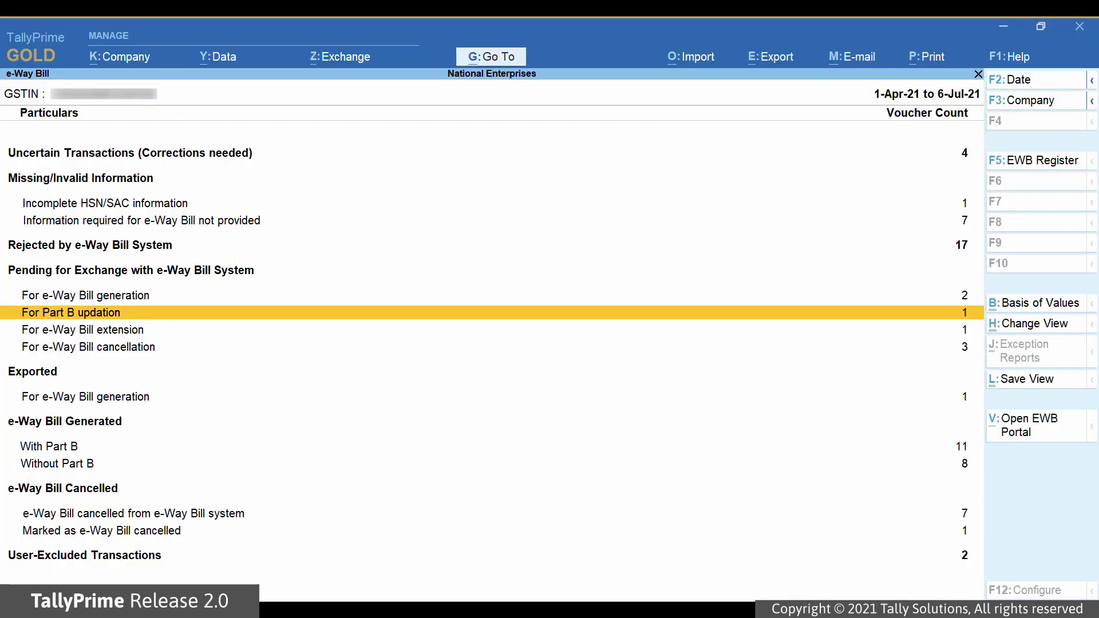
pyautogui.press('Return')
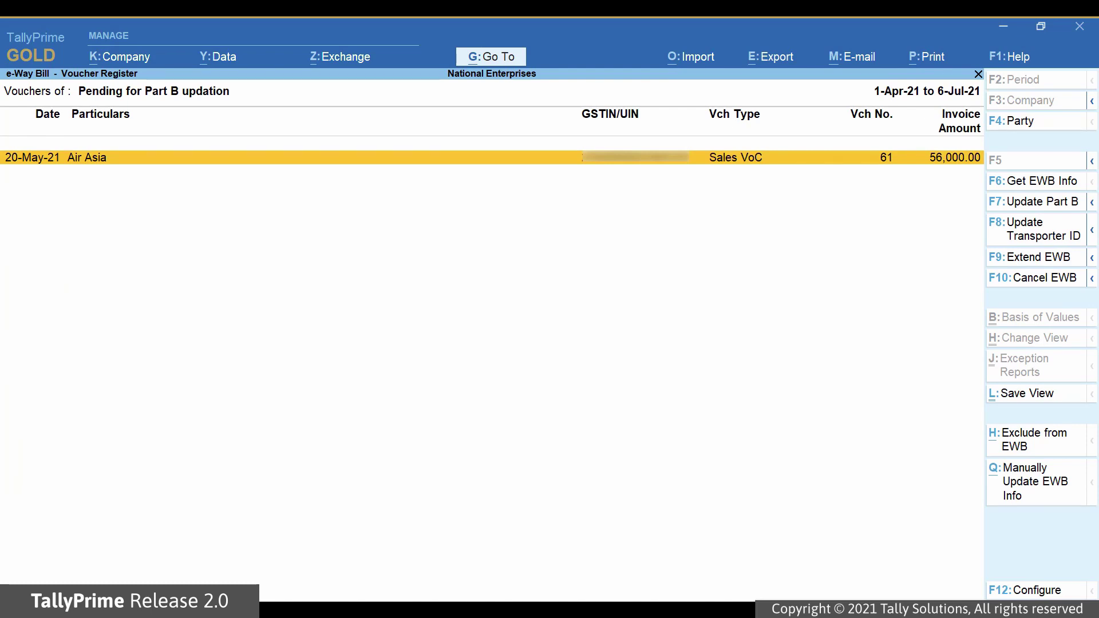
pyautogui.press('Escape')
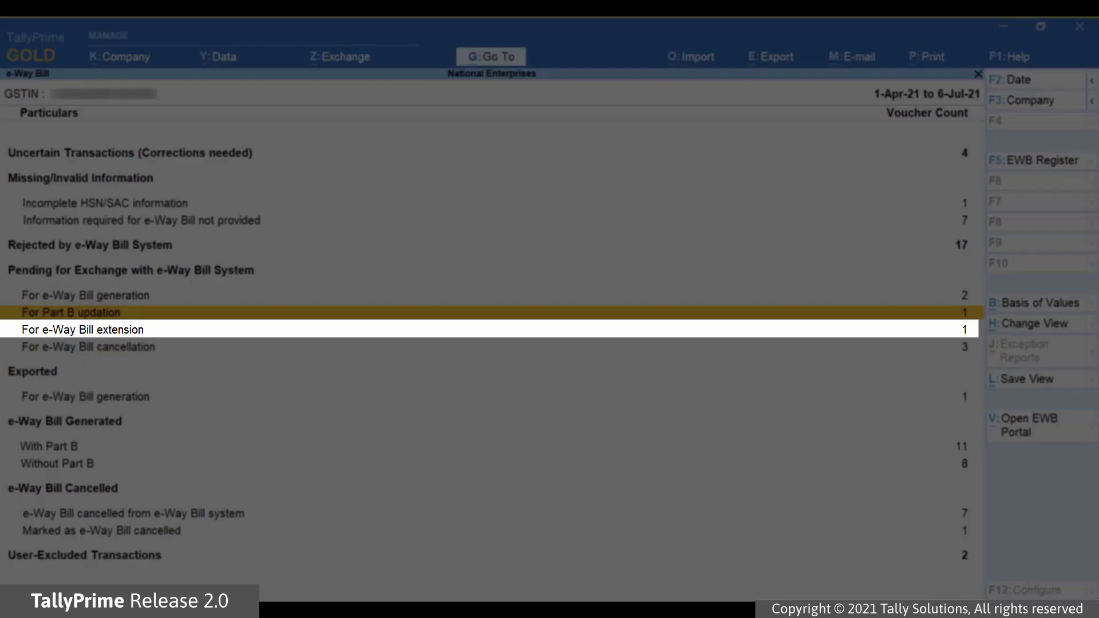
# Review the vouchers pending for e-Way Bill extension and those pending for cancellation, returning to the report after each list
pyautogui.click(83, 329)
pyautogui.press('Return')
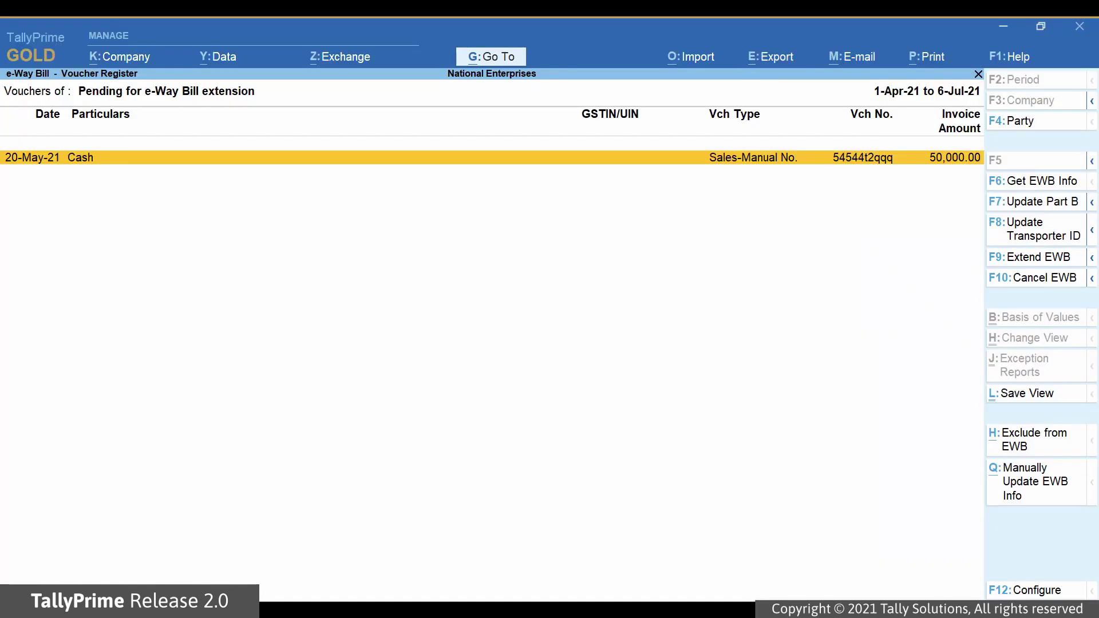
pyautogui.press('Escape')
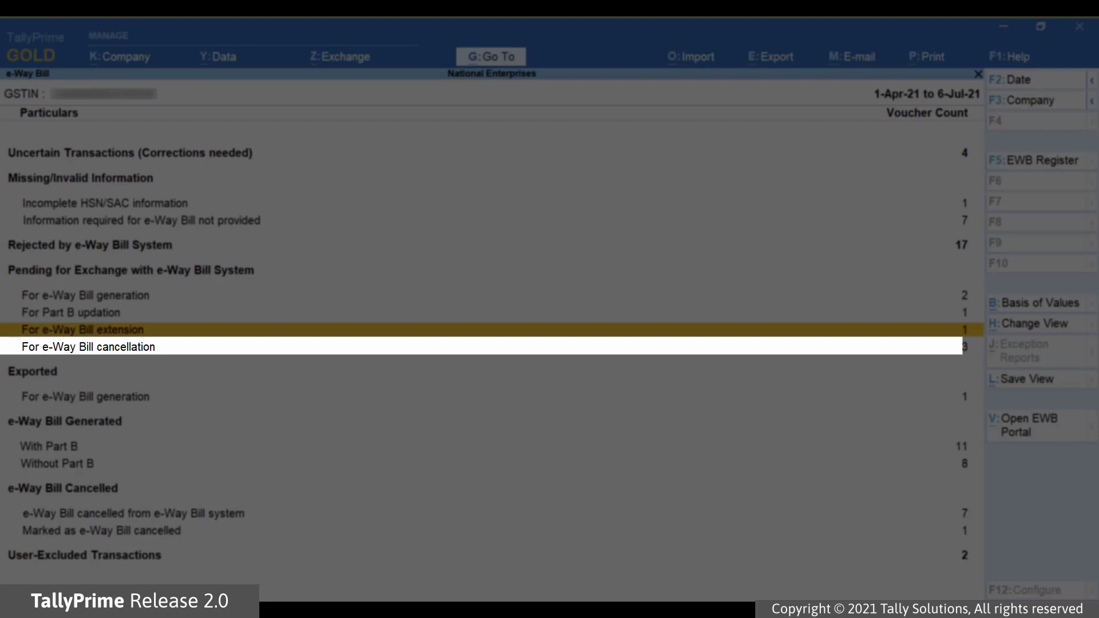
pyautogui.press('Down')
pyautogui.press('Return')
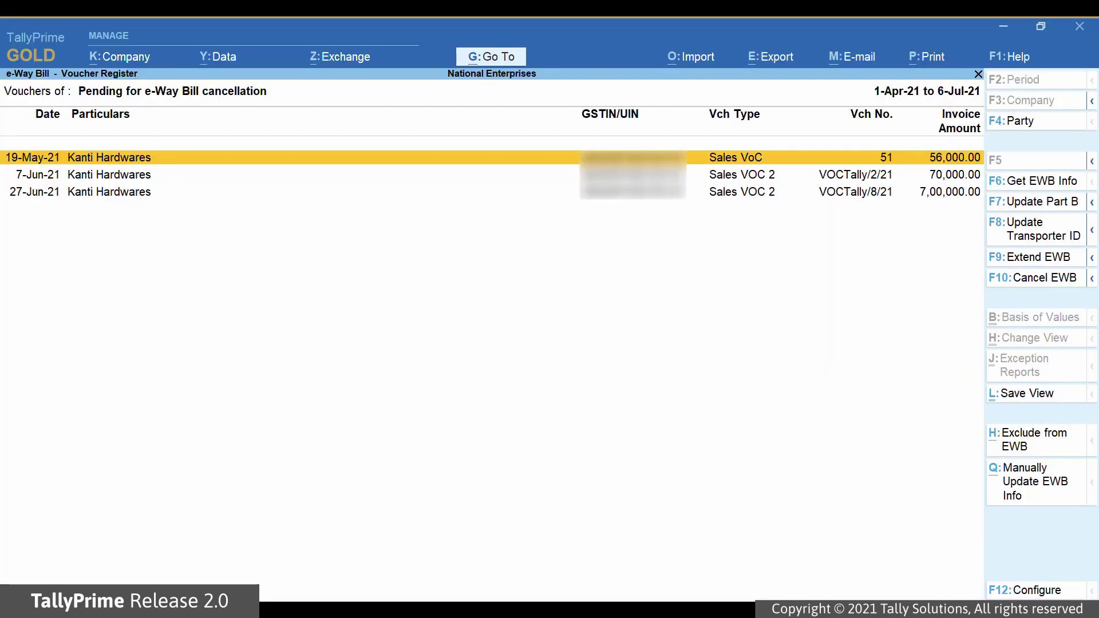
pyautogui.press('Escape')
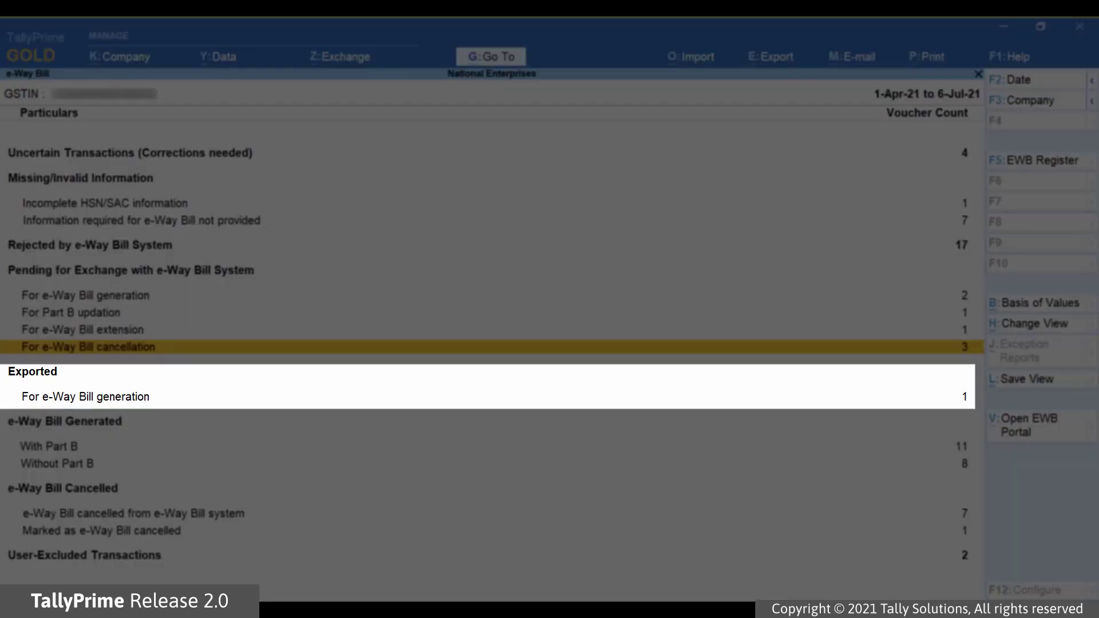
# Check the vouchers exported for e-Way Bill generation, then return to the e-Way Bill report
pyautogui.click(86, 397)
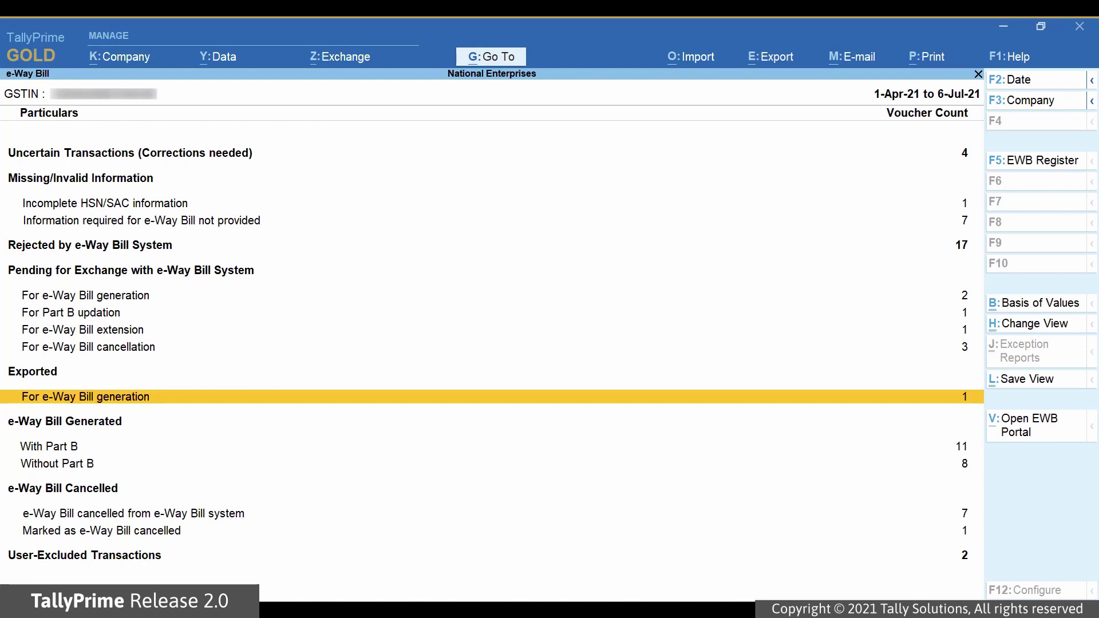
pyautogui.press('Return')
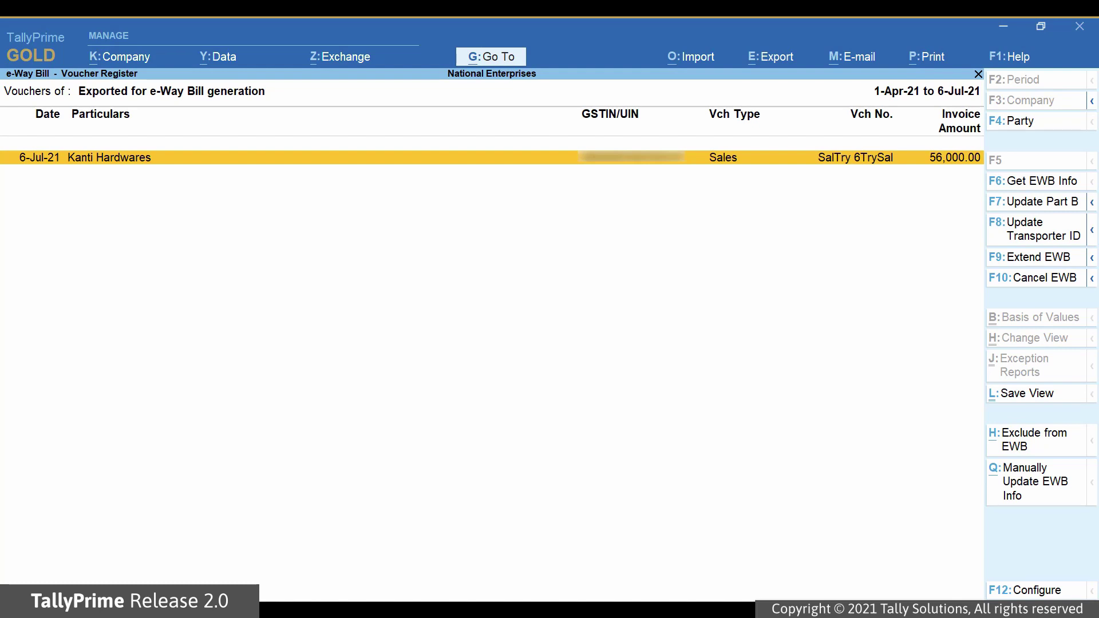
pyautogui.press('Escape')
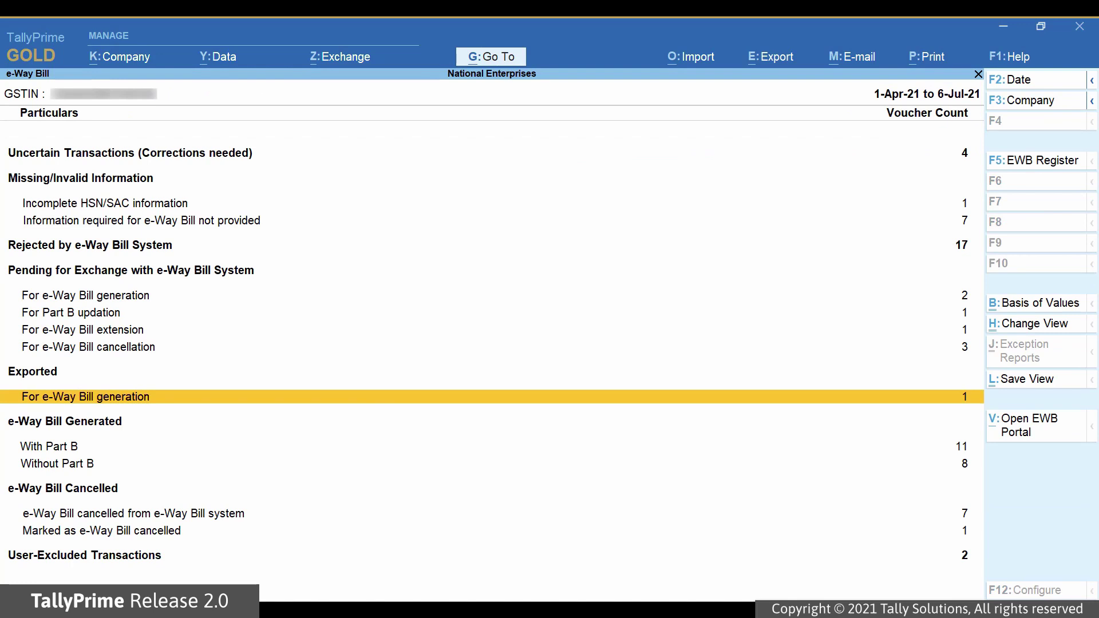
# Review the vouchers with e-Way Bills generated with Part B and without Part B, returning to the report after each list
pyautogui.click(49, 446)
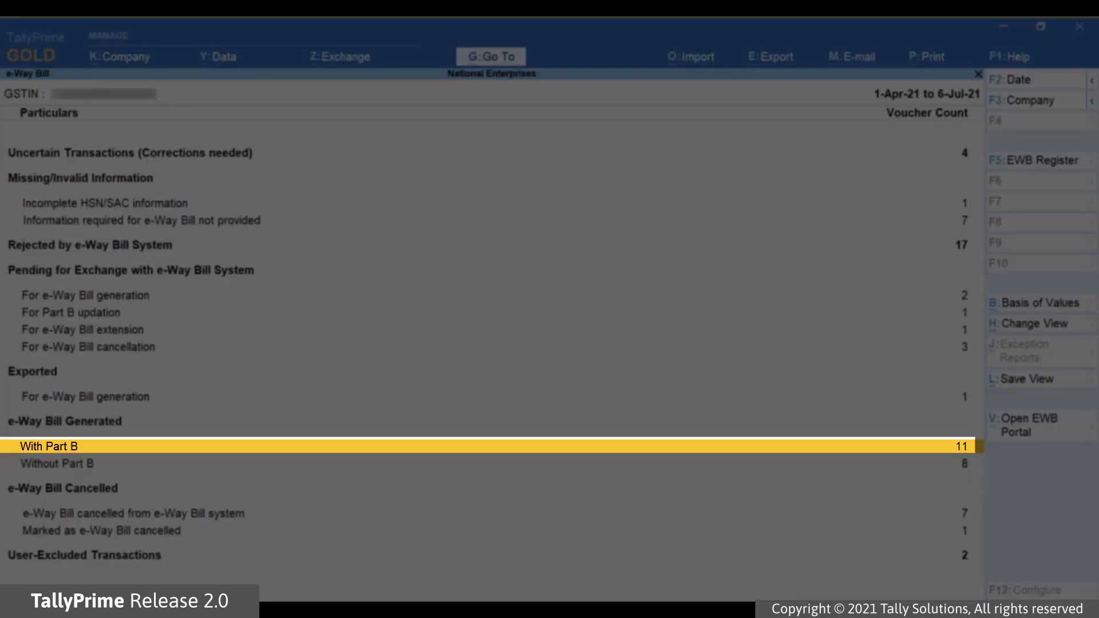
pyautogui.press('Return')
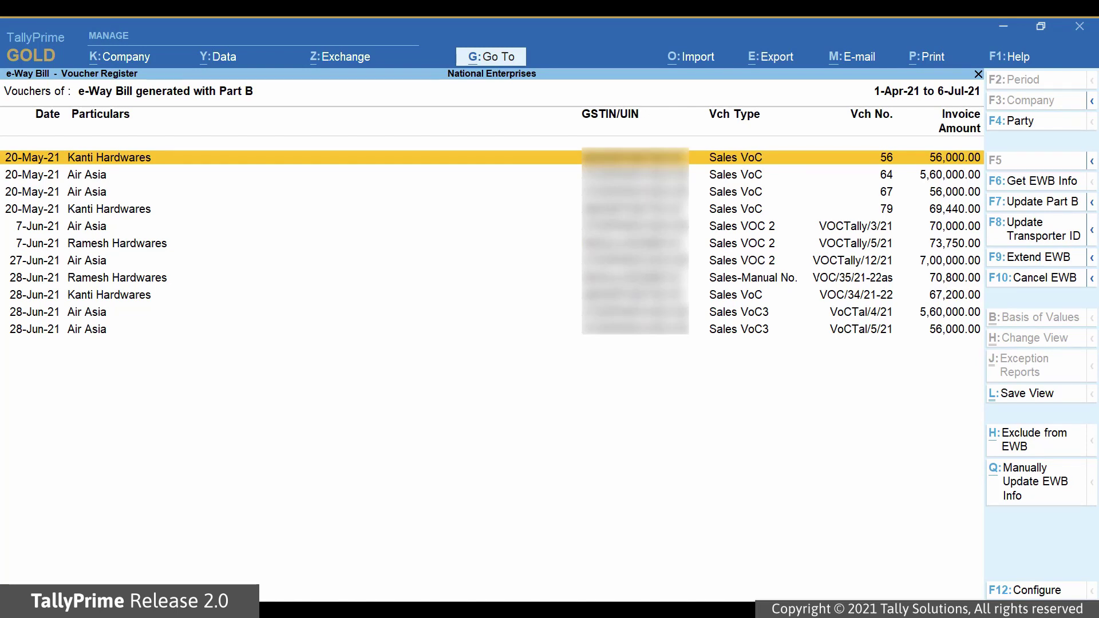
pyautogui.press('Escape')
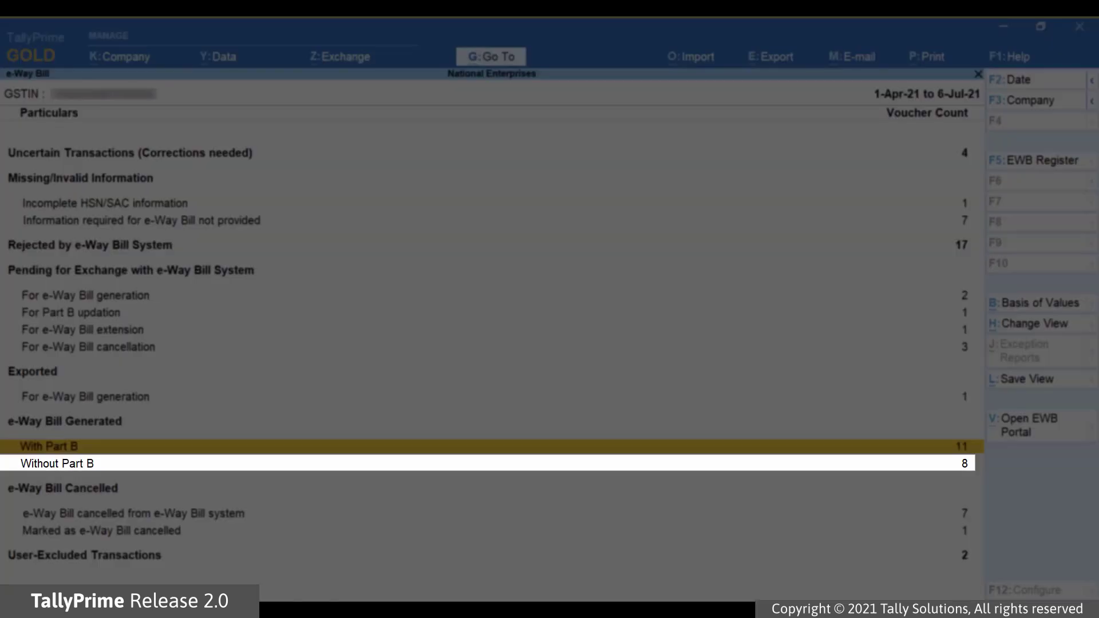
pyautogui.click(58, 463)
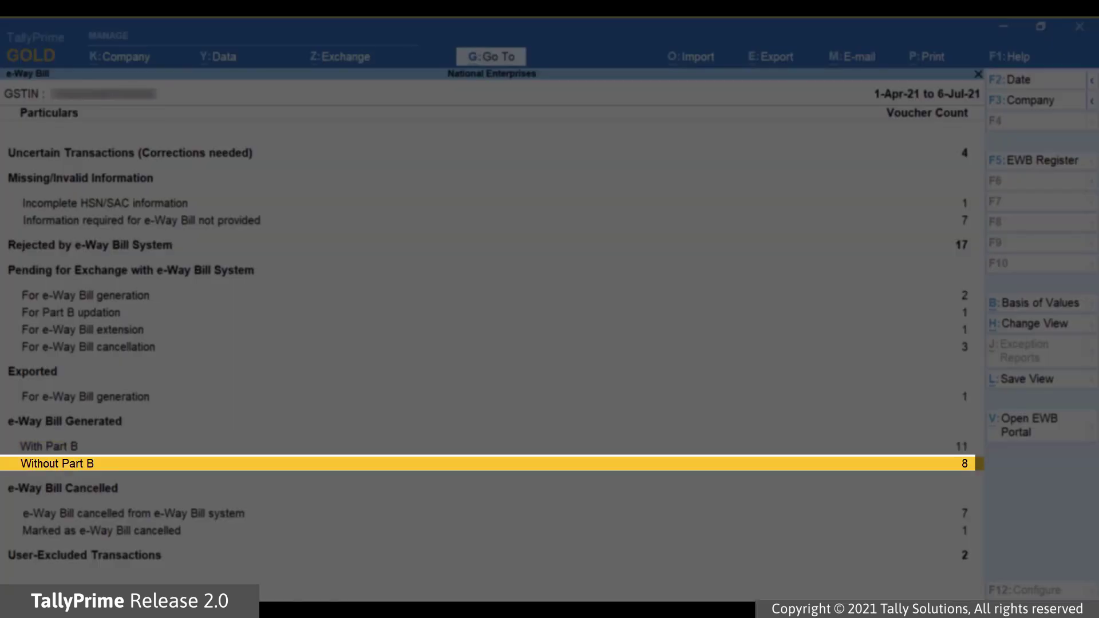
pyautogui.press('Return')
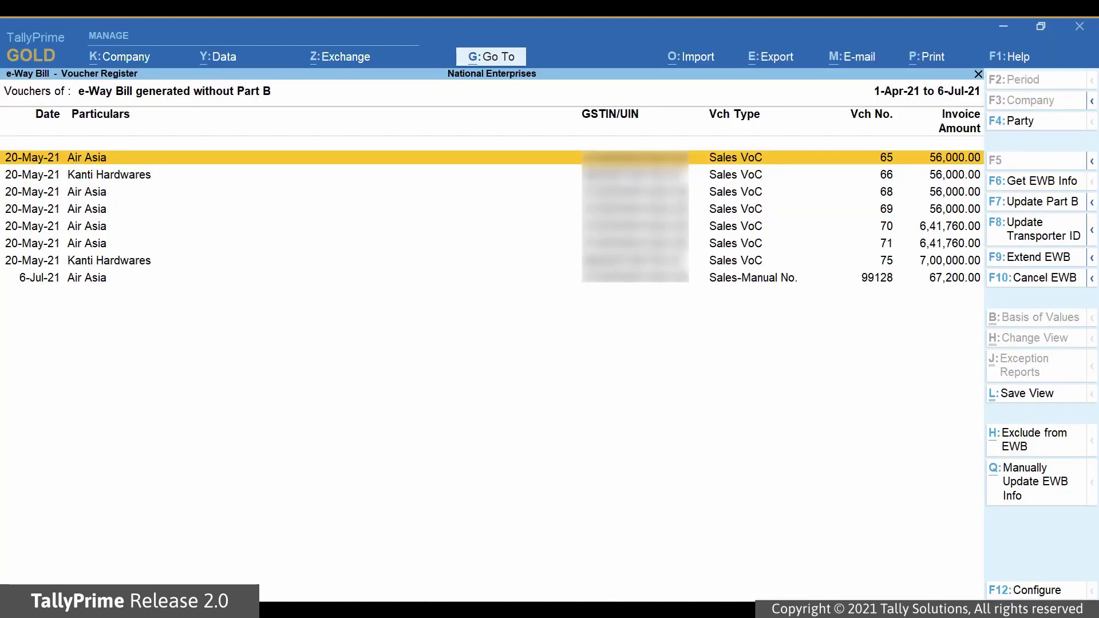
pyautogui.press('Escape')
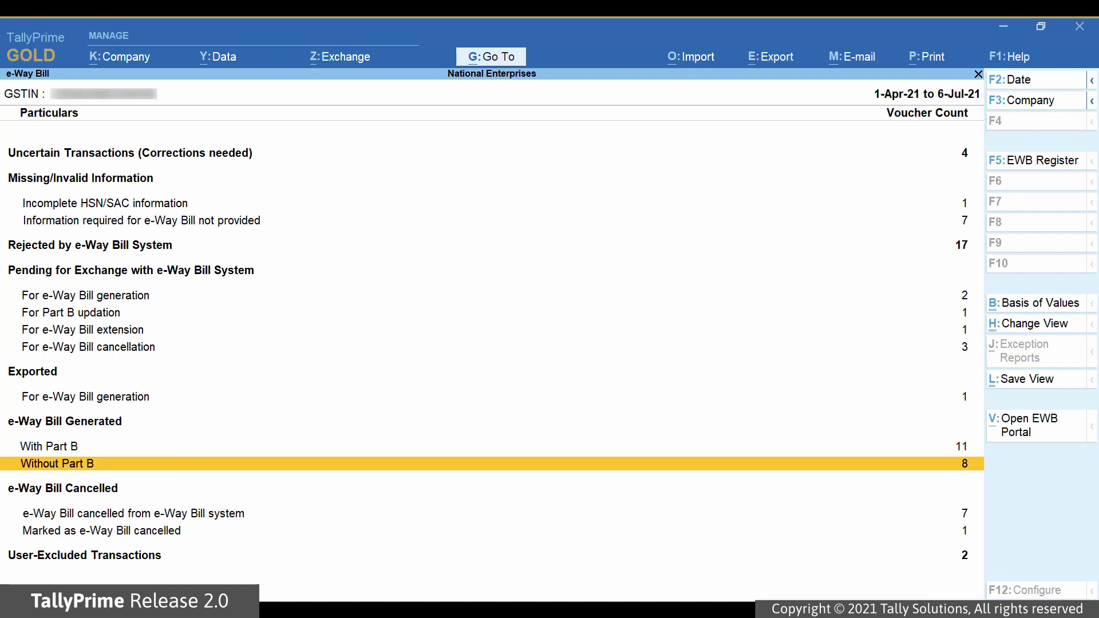
# Review the vouchers whose e-Way Bills were cancelled from the e-Way Bill system, then return to the report
pyautogui.click(133, 513)
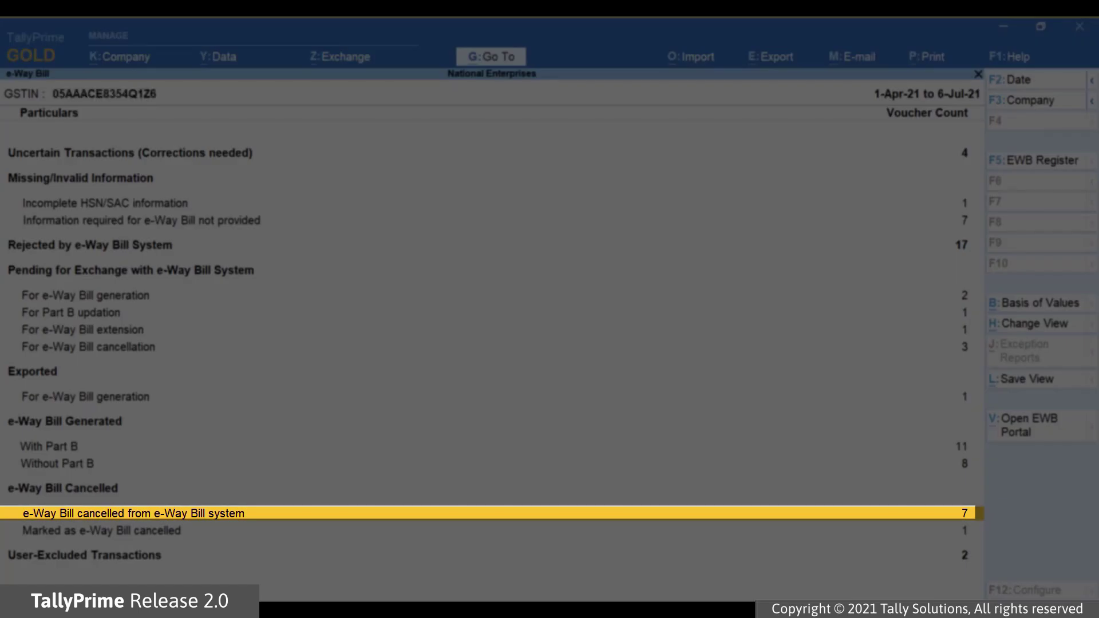
pyautogui.press('Return')
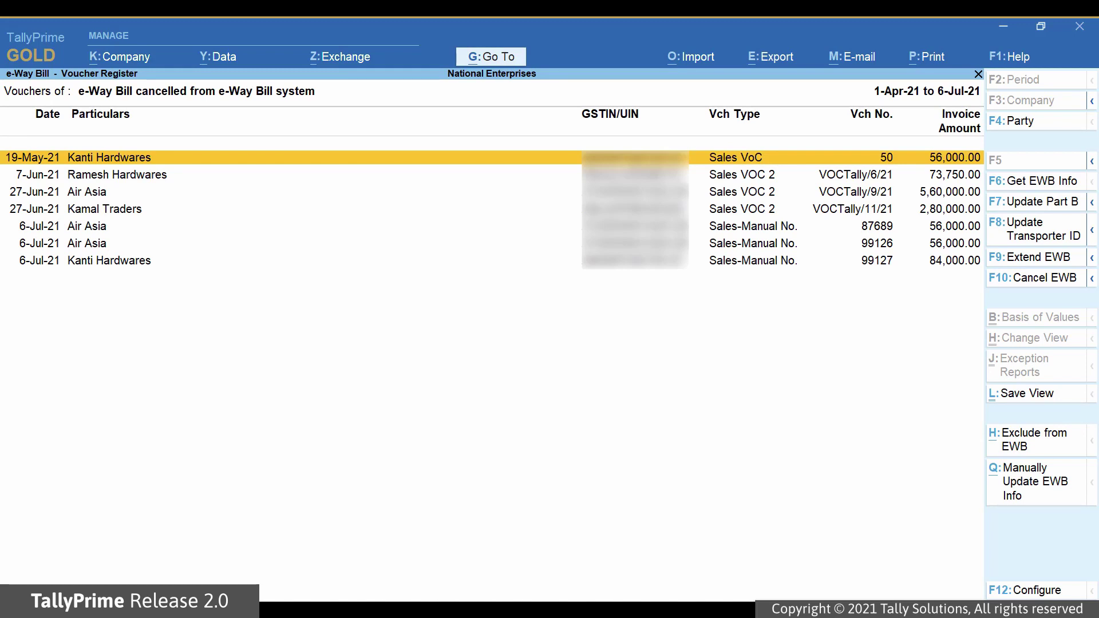
pyautogui.press('Escape')
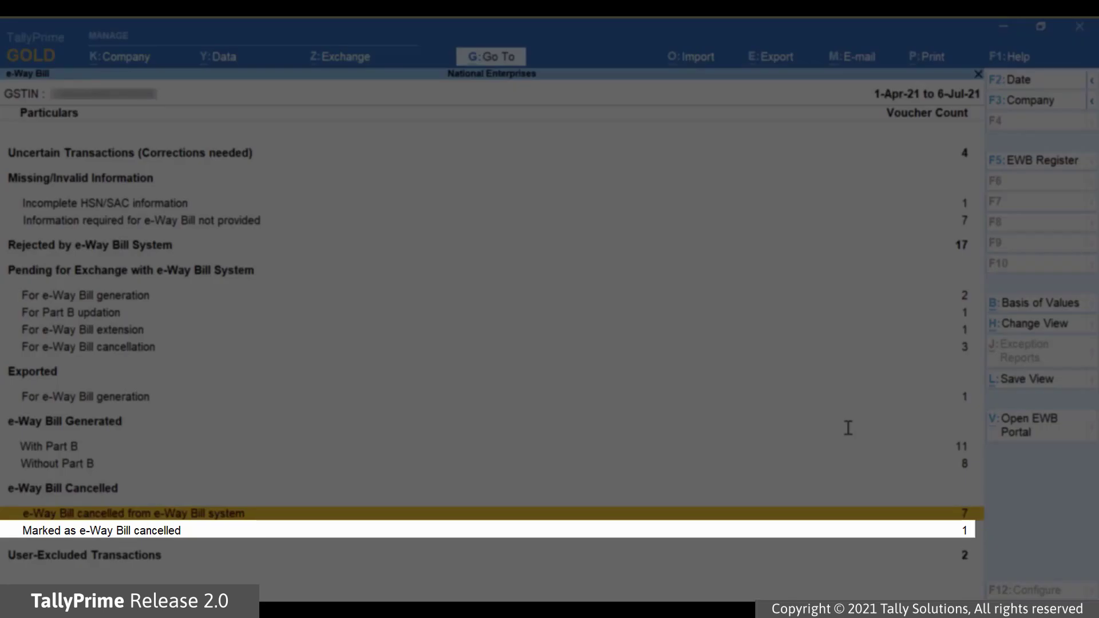
# Open the vouchers marked as e-Way Bill cancelled, view the Undo Cancellation option, and return to the report
pyautogui.press('Down')
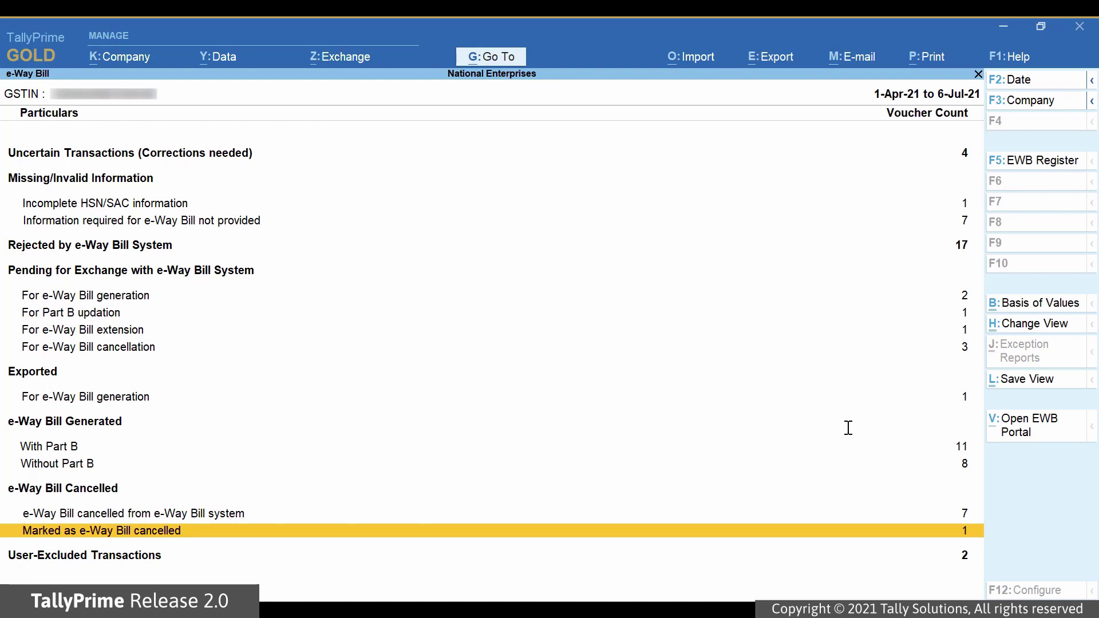
pyautogui.press('Return')
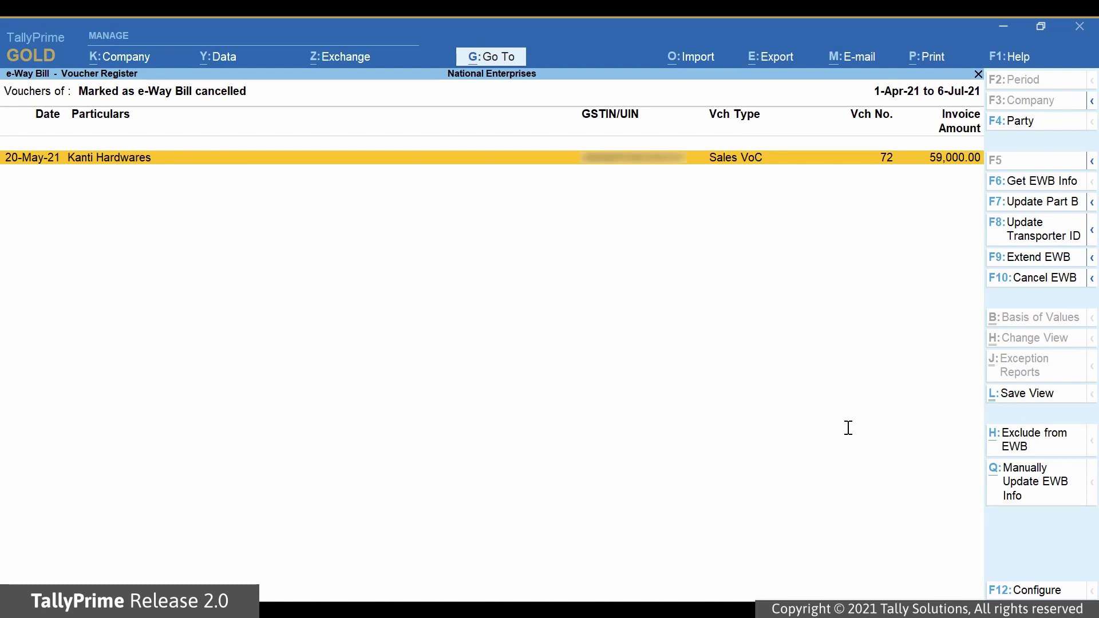
pyautogui.click(1092, 279)
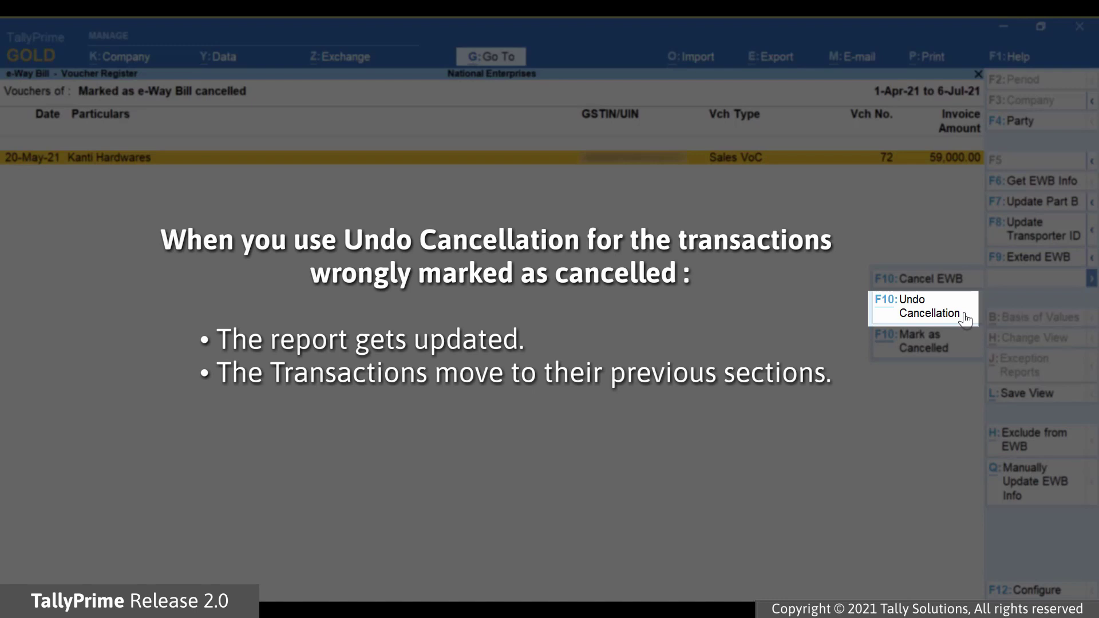
pyautogui.click(964, 313)
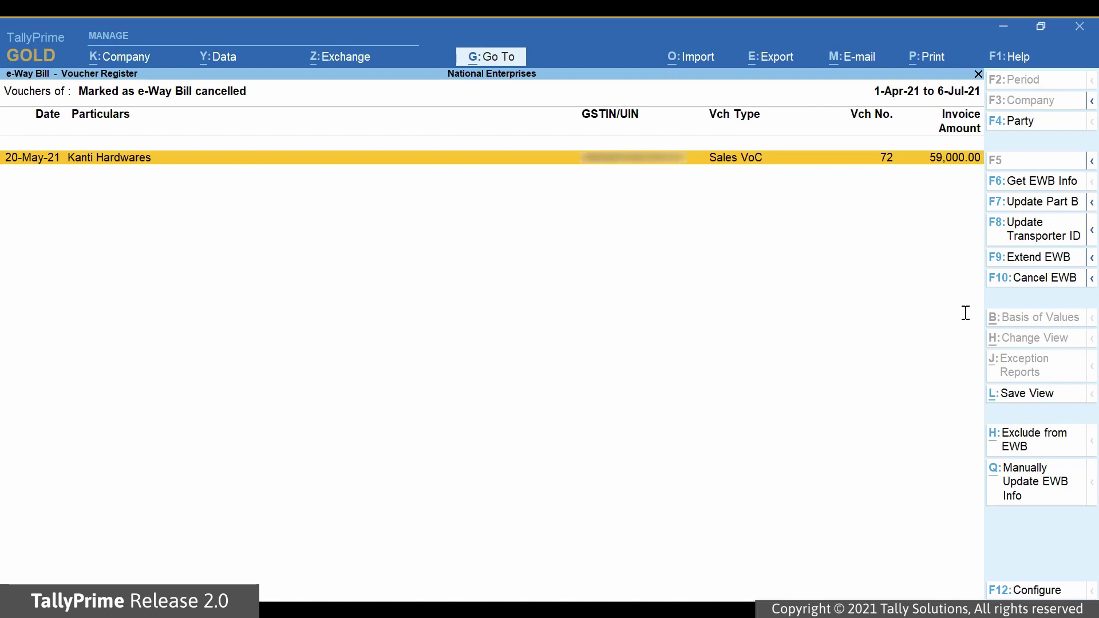
pyautogui.press('Escape')
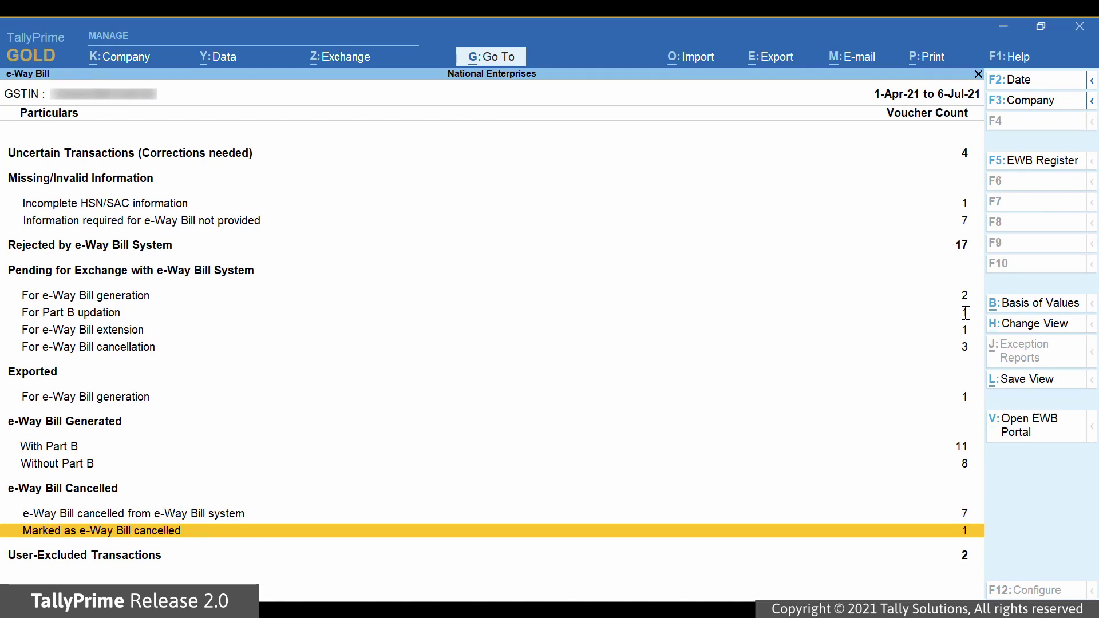
# Review the User-Excluded Transactions list, then return to the e-Way Bill report
pyautogui.press('Down')
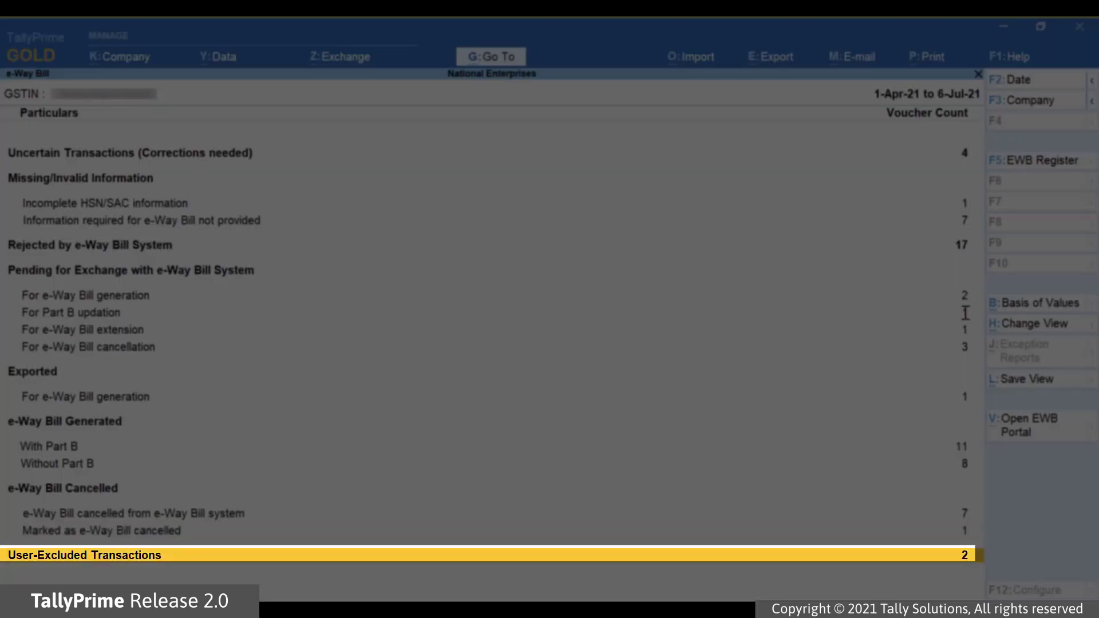
pyautogui.press('Return')
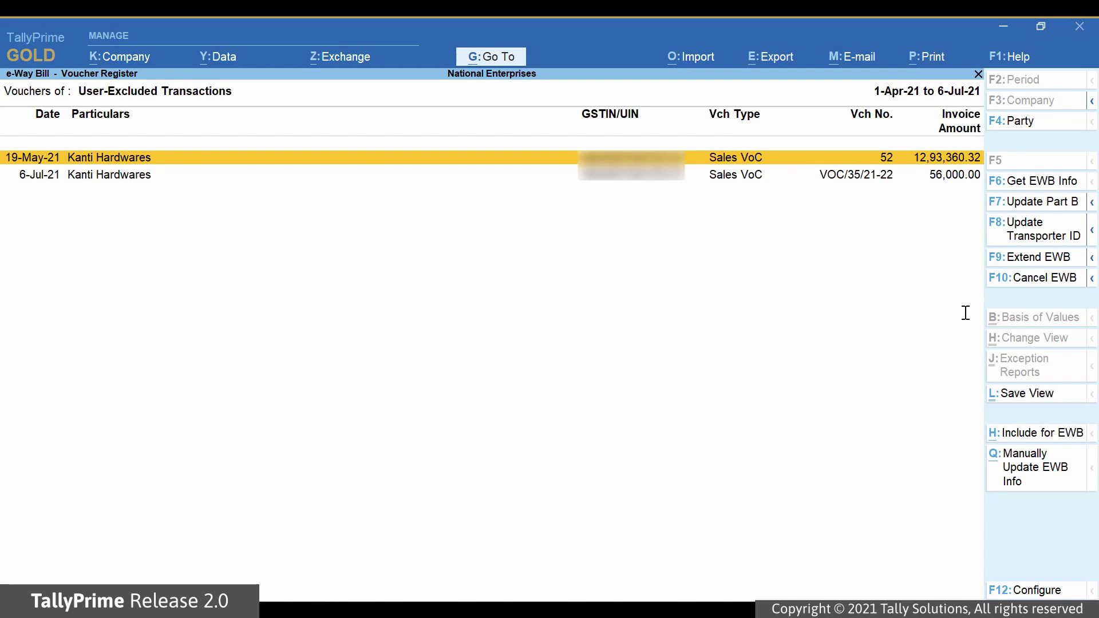
pyautogui.press('Escape')
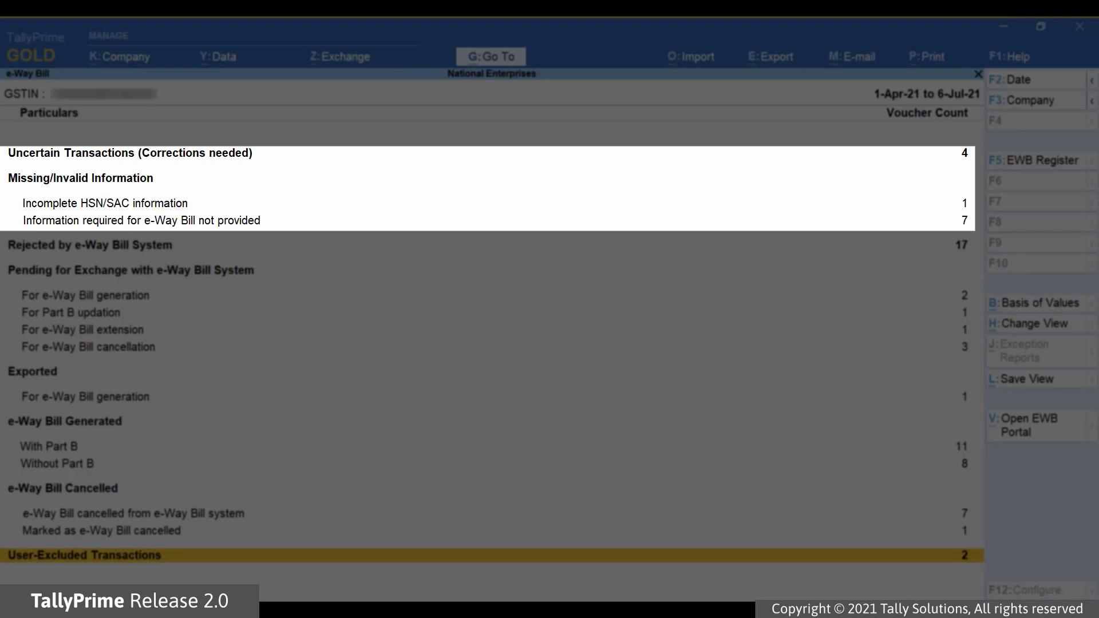
# Examine the exception types listed under Uncertain Transactions (Corrections needed), then return to the e-Way Bill report
pyautogui.press('Up')
pyautogui.press('Up')
pyautogui.press('Up')
pyautogui.press('Up')
pyautogui.press('Up')
pyautogui.press('Up')
pyautogui.press('Up')
pyautogui.press('Up')
pyautogui.press('Up')
pyautogui.press('Up')
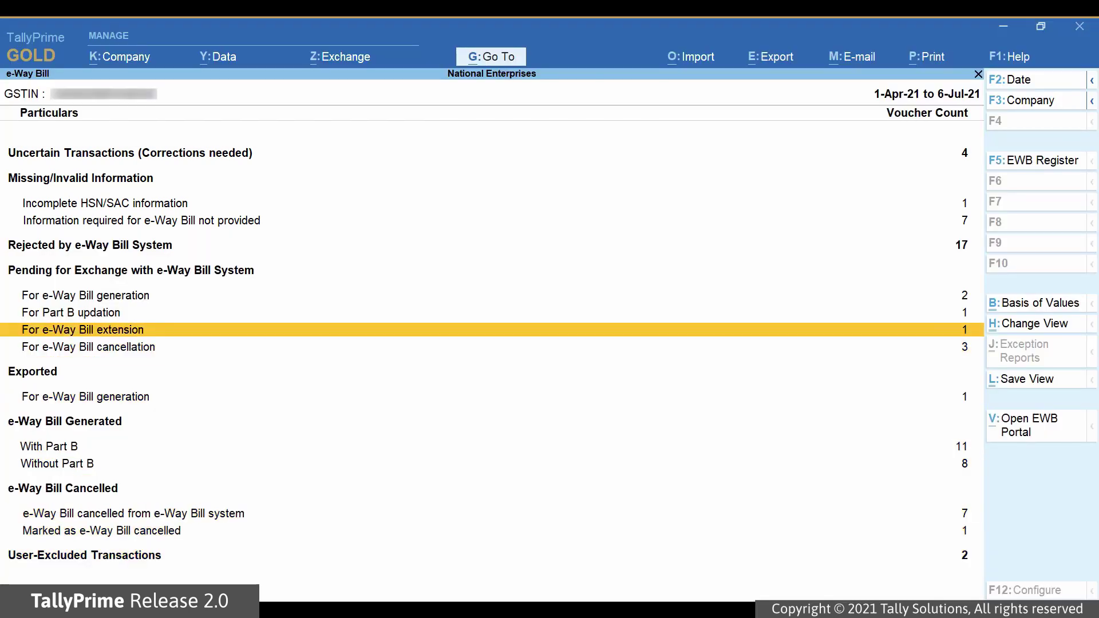
pyautogui.press('Up')
pyautogui.press('Up')
pyautogui.press('Up')
pyautogui.press('Up')
pyautogui.press('Return')
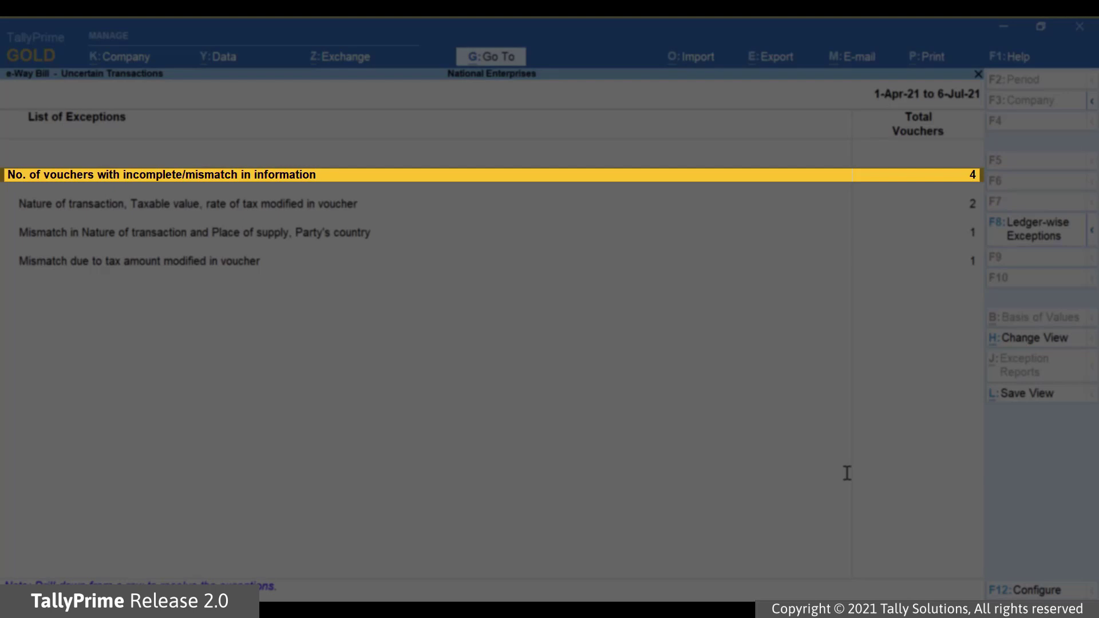
pyautogui.press('Down')
pyautogui.press('Down')
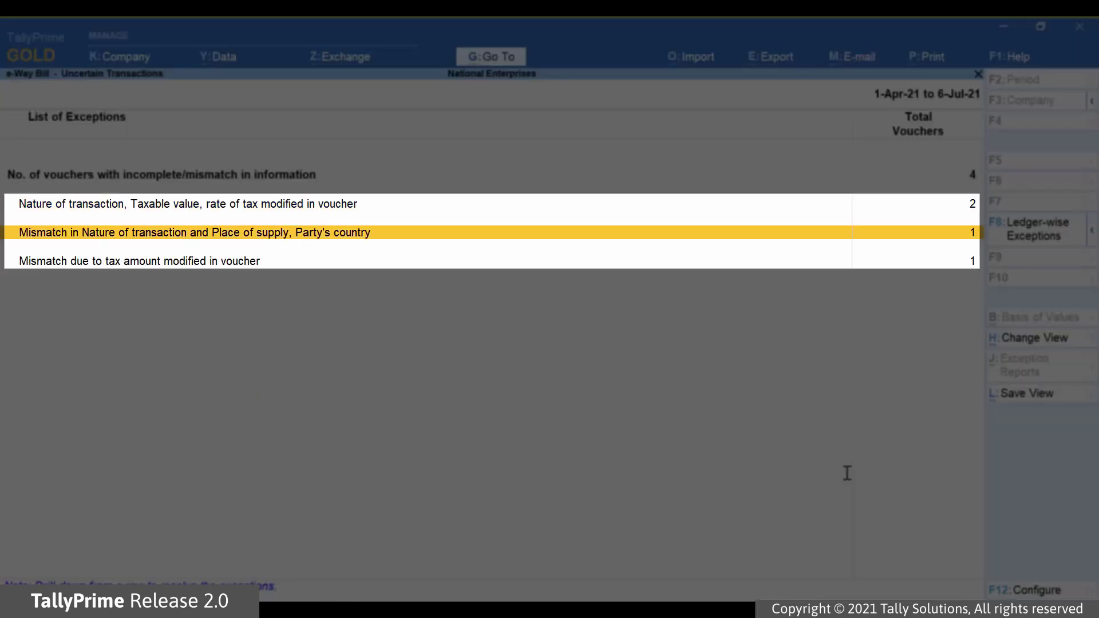
pyautogui.press('Down')
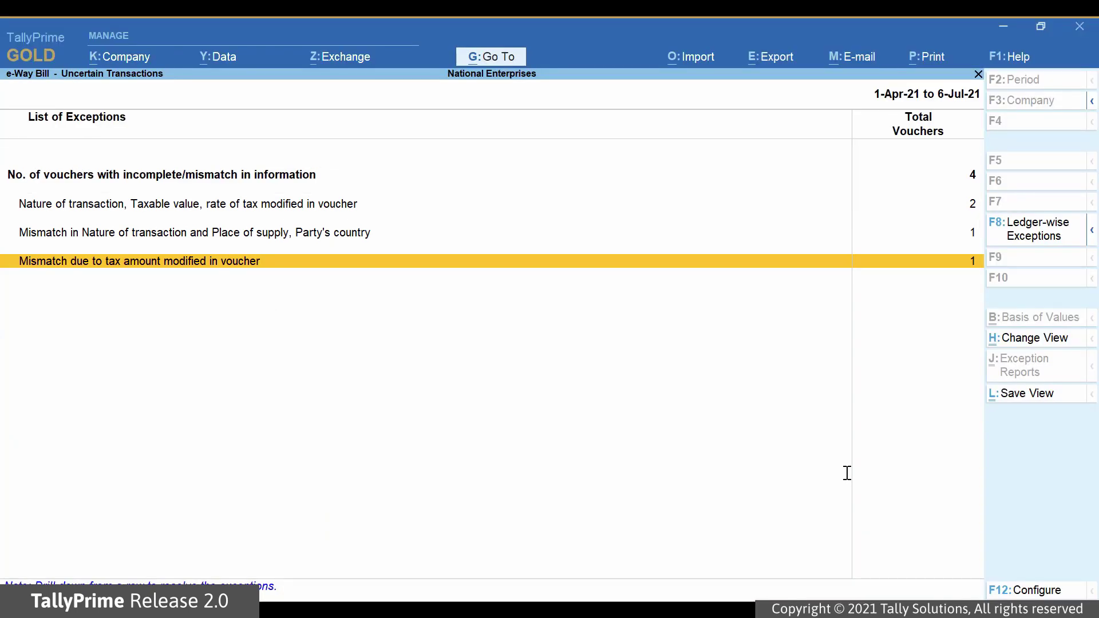
pyautogui.press('Escape')
# Resolve the Incomplete HSN/SAC information exception by setting ItemC's HSN/SAC code to 1134, then return to the e-Way Bill report
pyautogui.press('Down')
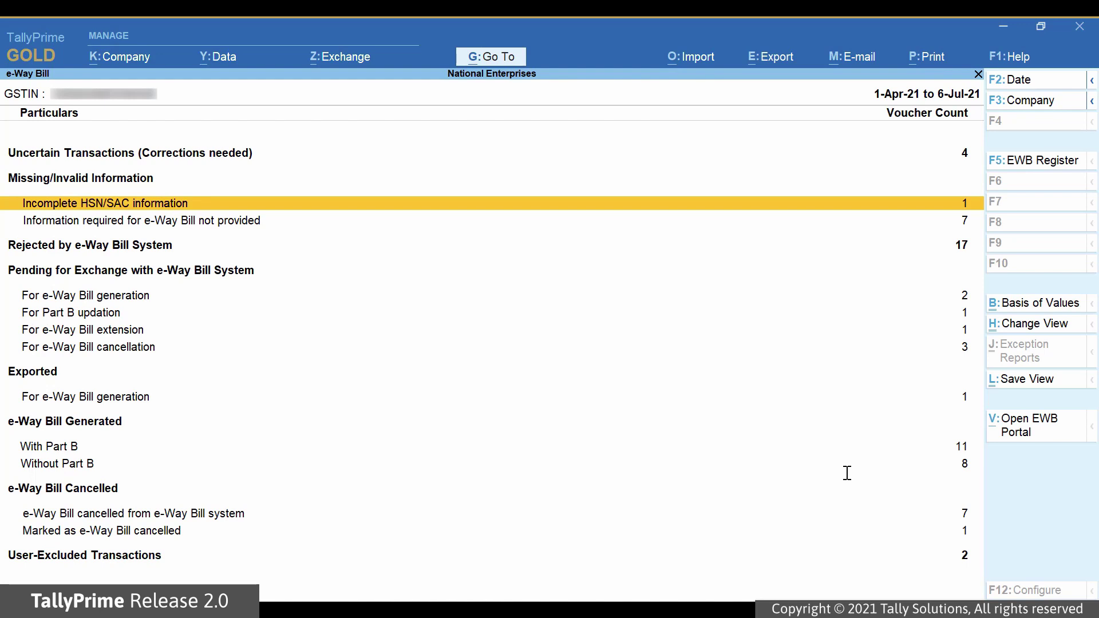
pyautogui.press('Return')
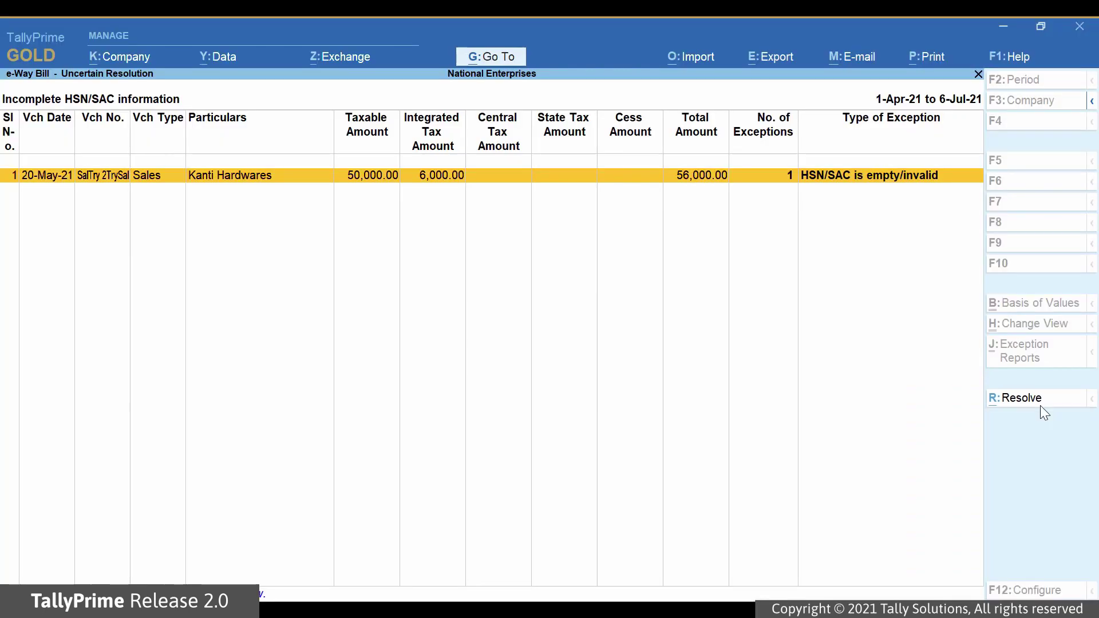
pyautogui.click(1040, 405)
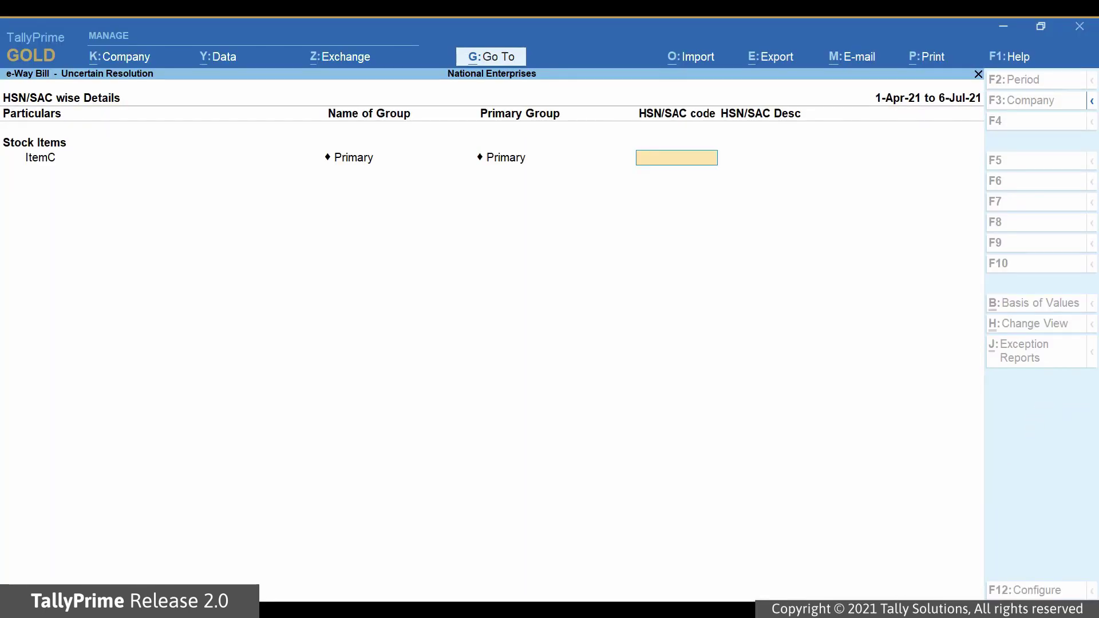
pyautogui.write('1134')
pyautogui.press('Return')
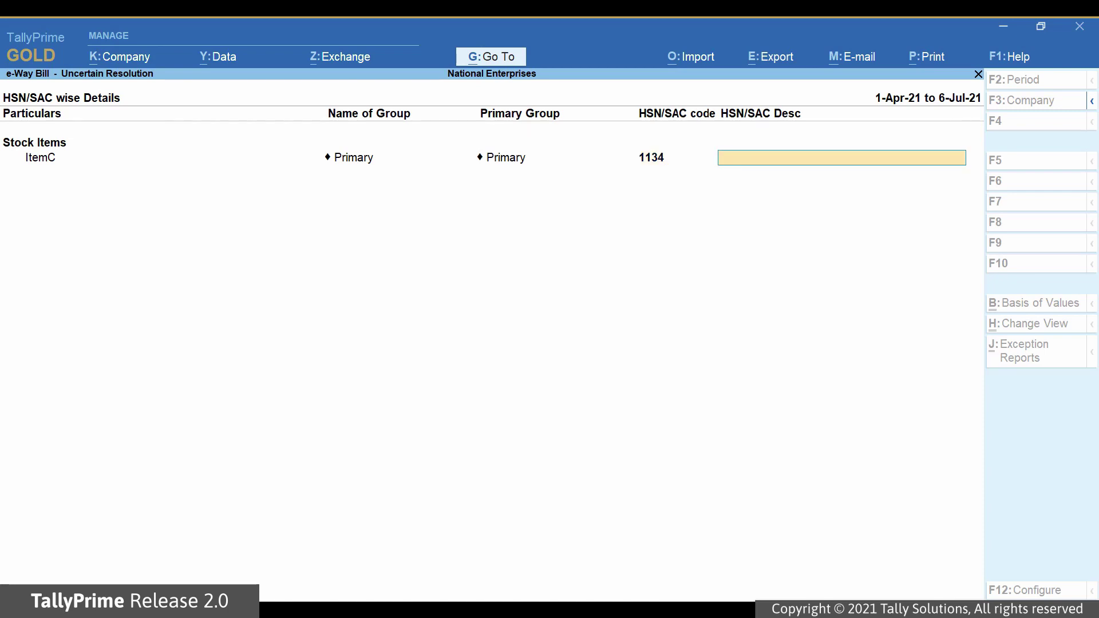
pyautogui.press('Return')
pyautogui.press('Return')
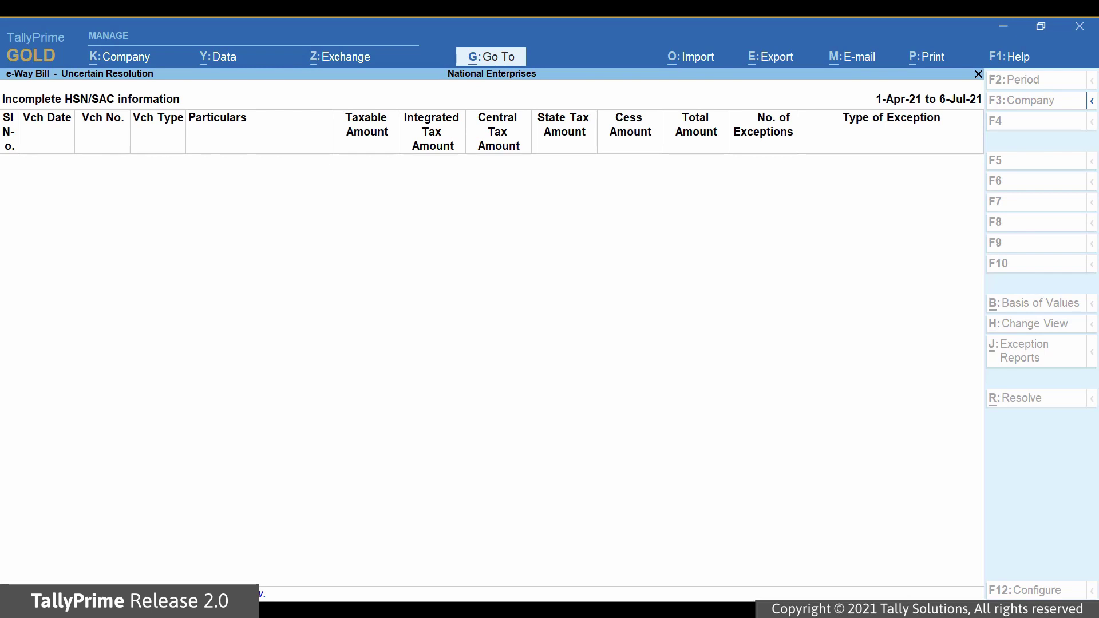
pyautogui.press('Escape')
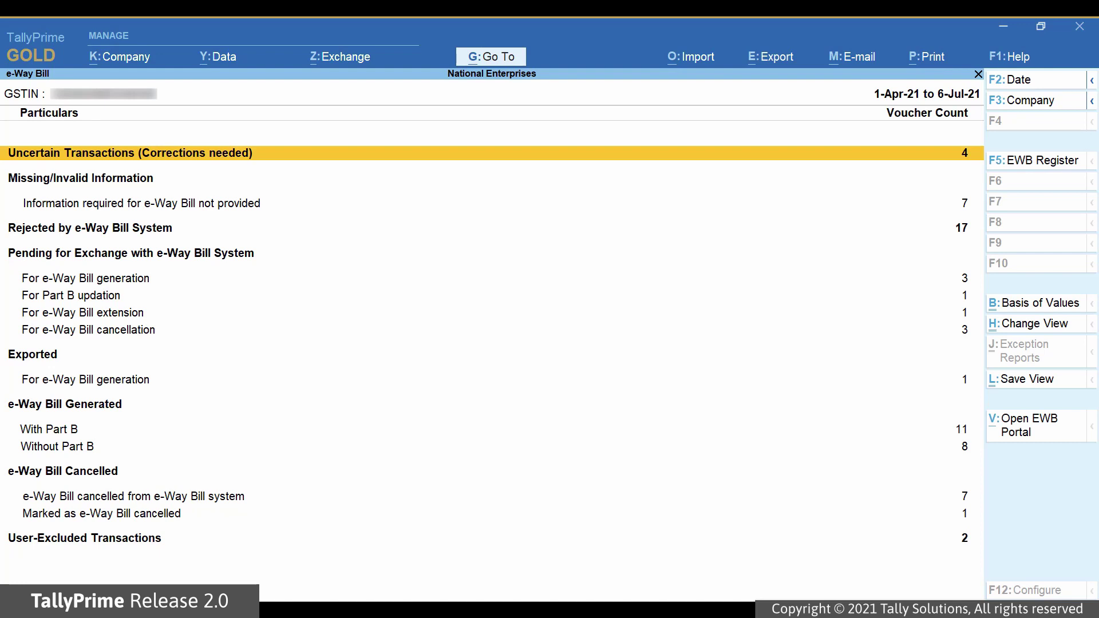
# Review the vouchers under Rejected by e-Way Bill System and their rejection reasons, then return to the e-Way Bill report
pyautogui.press('Down')
pyautogui.press('Down')
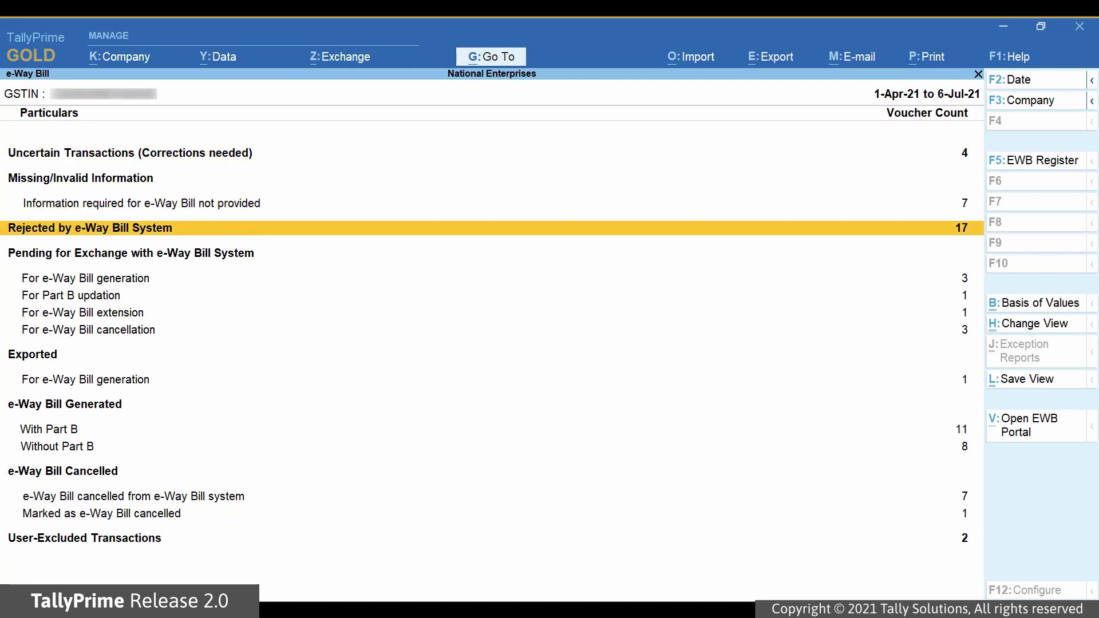
pyautogui.press('Return')
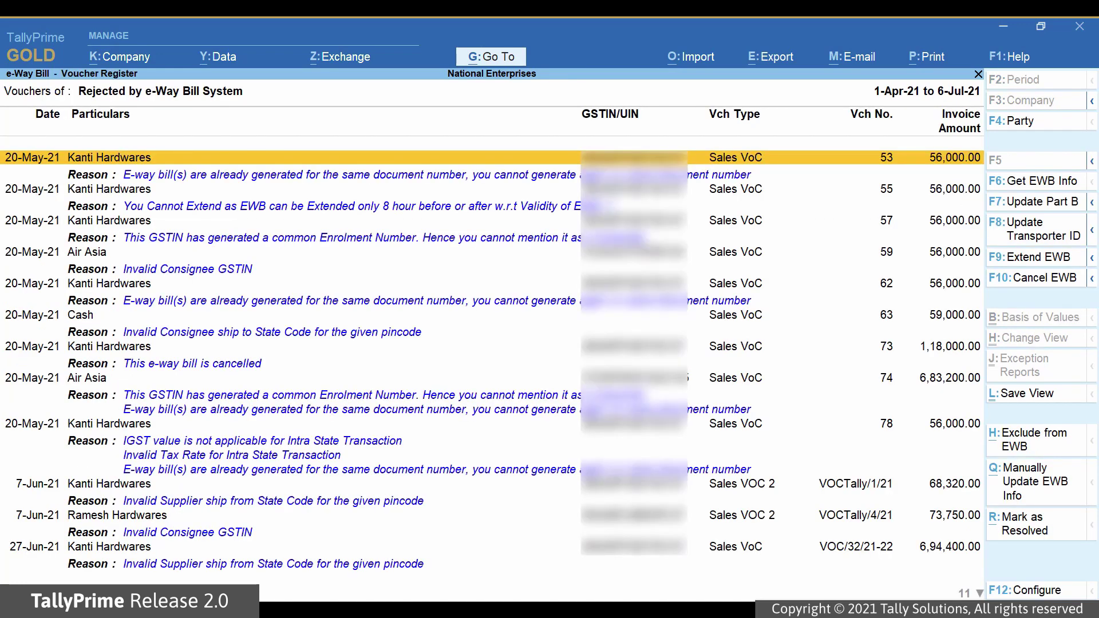
pyautogui.press('Down')
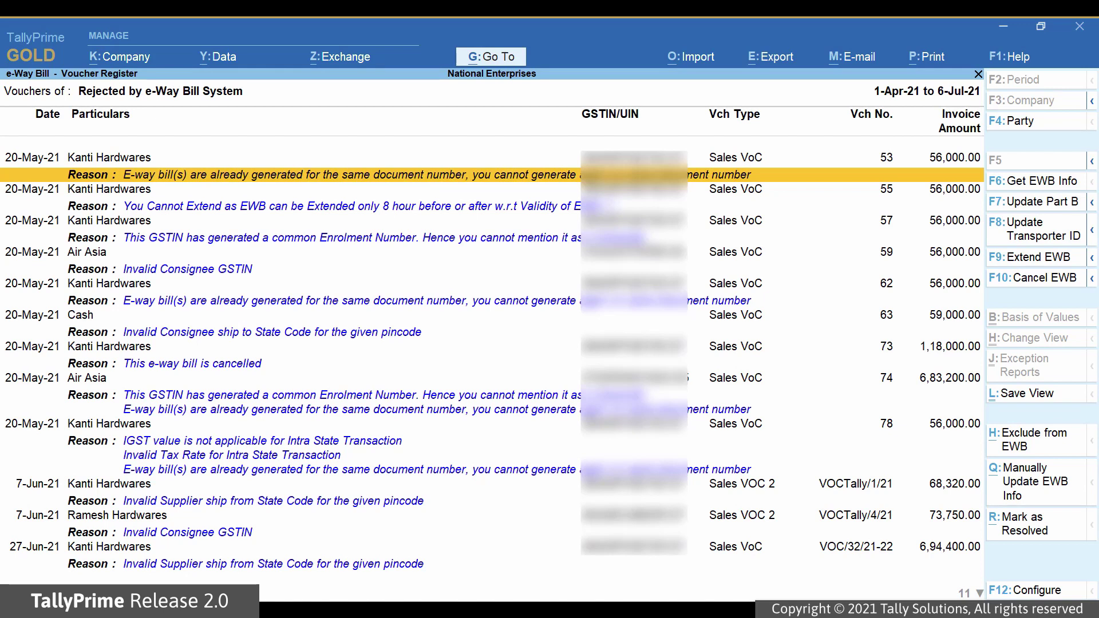
pyautogui.press('Escape')
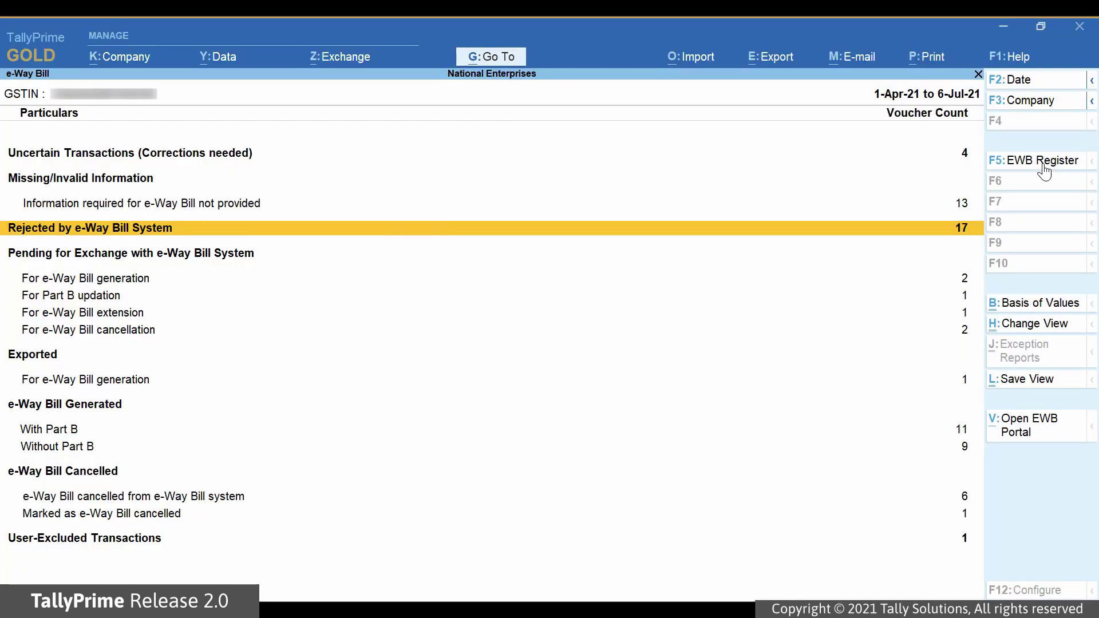
# Open the e-Way Bill Register and set its period from 1-4-2021 to 6-7-2021
pyautogui.click(1044, 166)
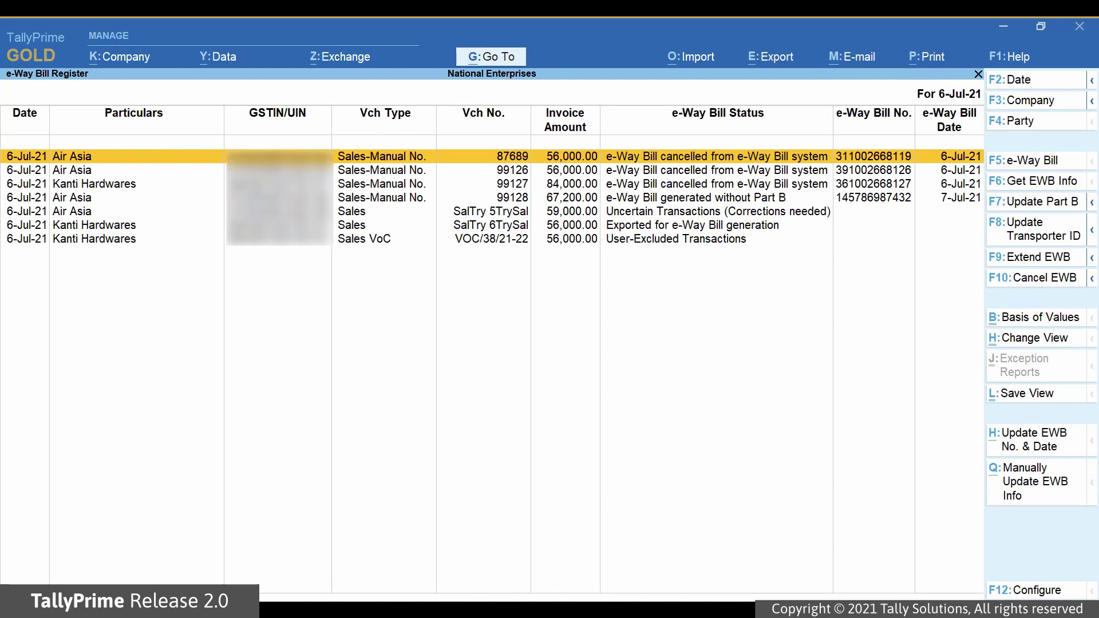
pyautogui.hotkey('alt', 'F2')
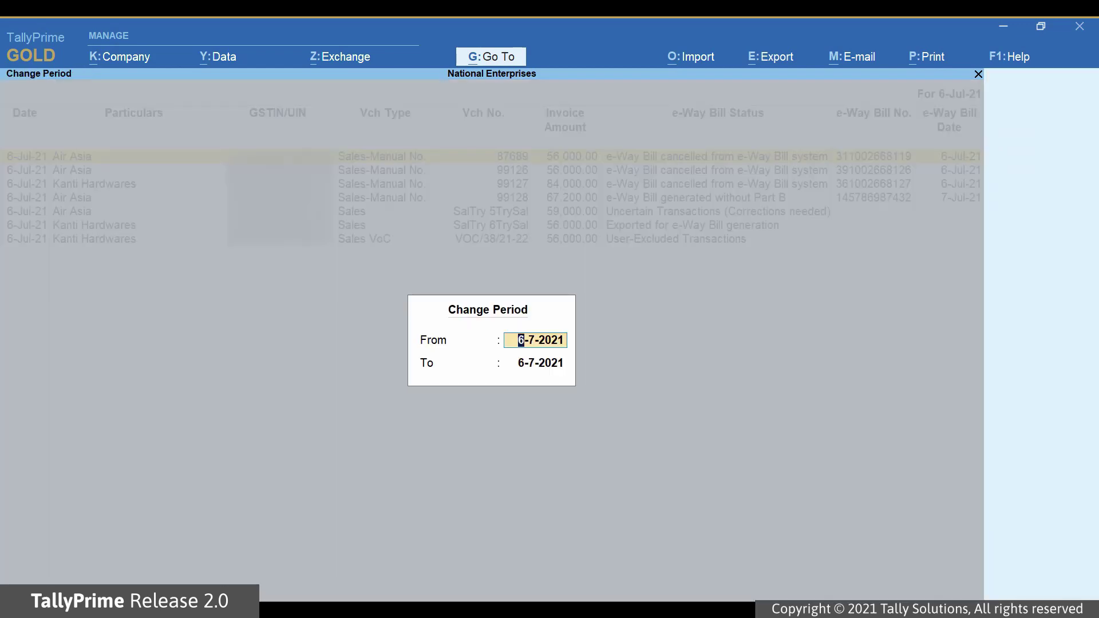
pyautogui.write('1-4')
pyautogui.press('Return')
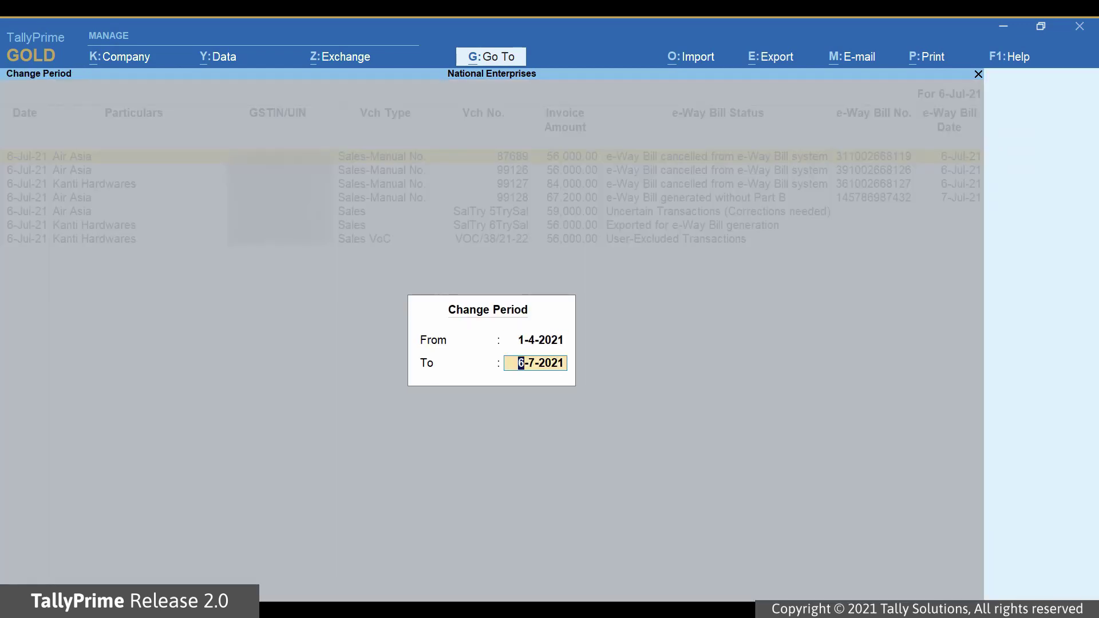
pyautogui.press('Return')
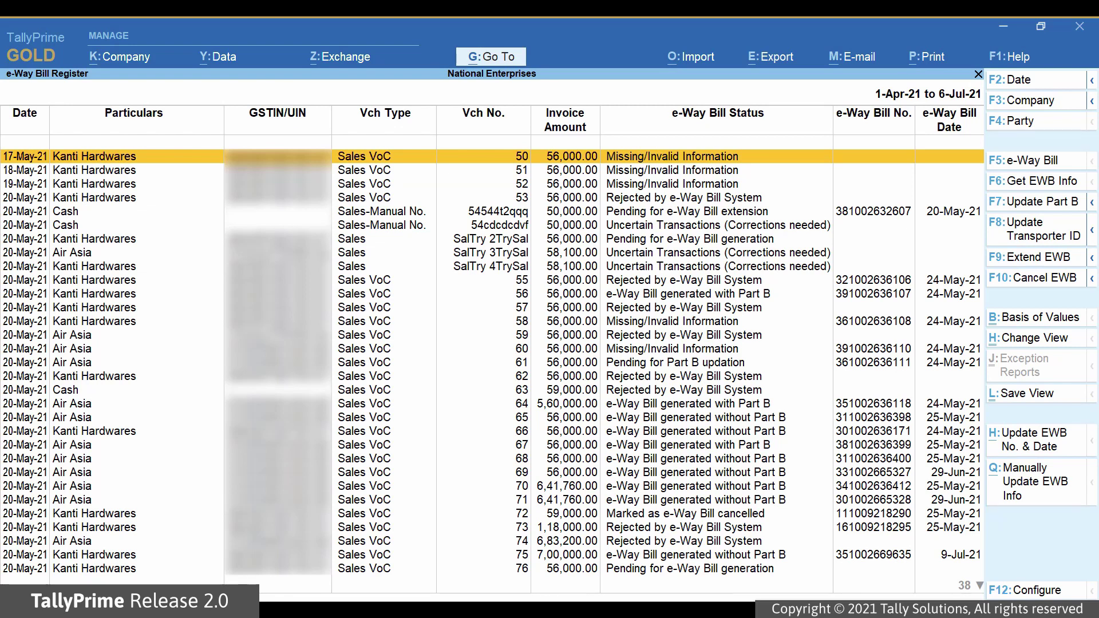
# Get the e-Way Bill information from the e-Way Bill system for Sales VoC voucher 76, dated 20-May-21
pyautogui.press('Down')
pyautogui.press('Down')
pyautogui.press('Down')
pyautogui.press('Down')
pyautogui.press('Down')
pyautogui.press('Down')
pyautogui.press('Down')
pyautogui.press('Down')
pyautogui.press('Down')
pyautogui.press('Down')
pyautogui.press('Down')
pyautogui.press('Down')
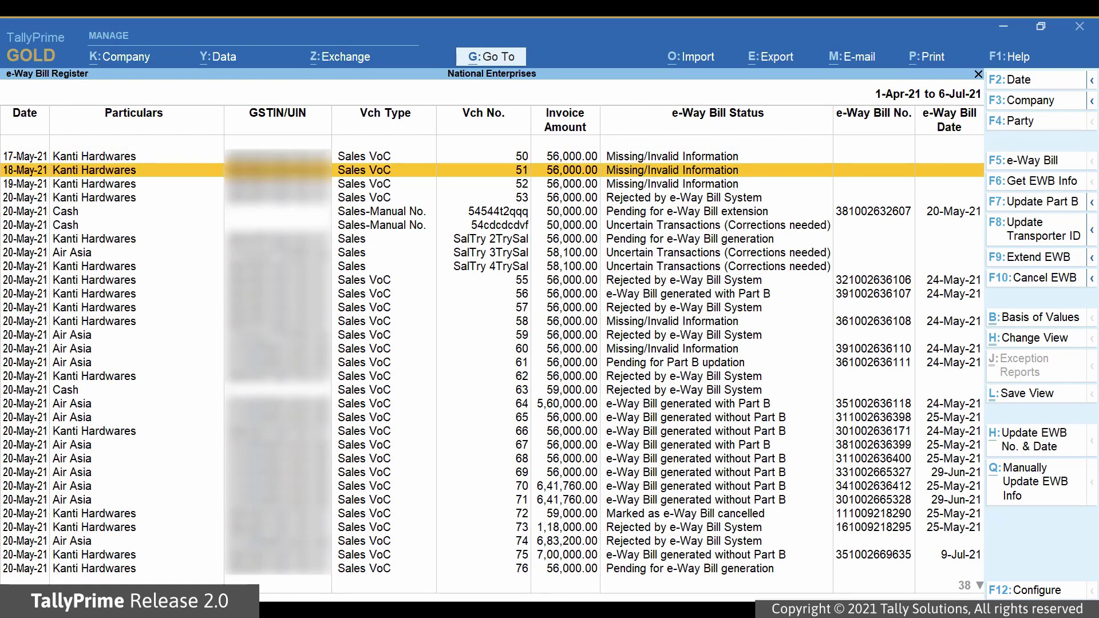
pyautogui.press('Down')
pyautogui.press('Down')
pyautogui.press('Down')
pyautogui.press('Down')
pyautogui.press('Down')
pyautogui.press('Down')
pyautogui.press('Down')
pyautogui.press('Down')
pyautogui.press('Down')
pyautogui.press('Down')
pyautogui.press('Down')
pyautogui.press('Down')
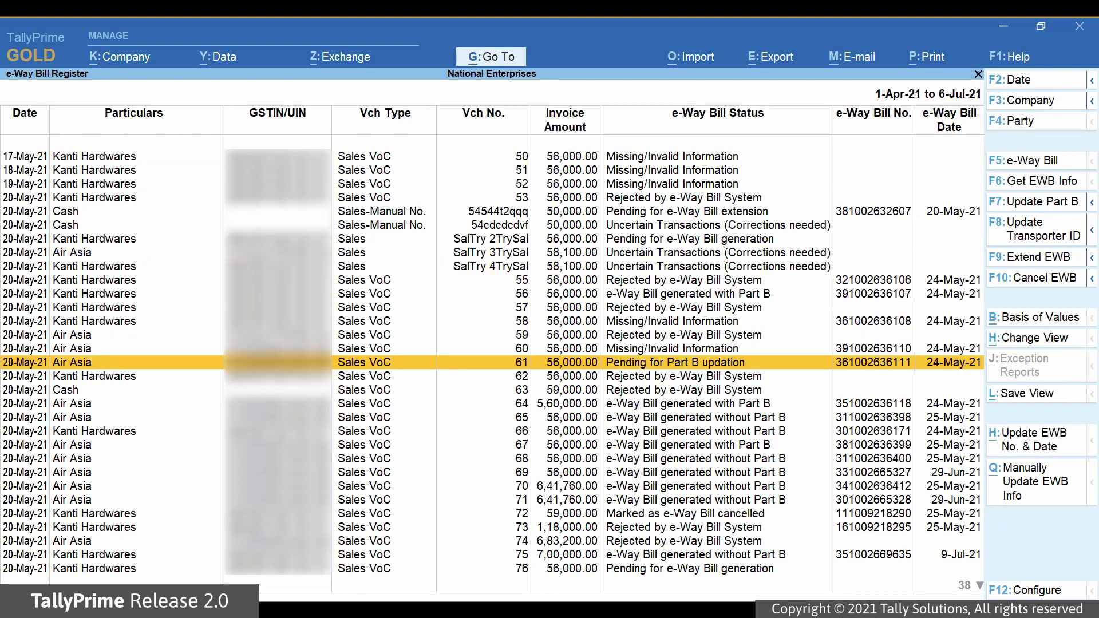
pyautogui.press('Down')
pyautogui.press('Down')
pyautogui.press('Down')
pyautogui.press('Down')
pyautogui.press('Down')
pyautogui.press('Down')
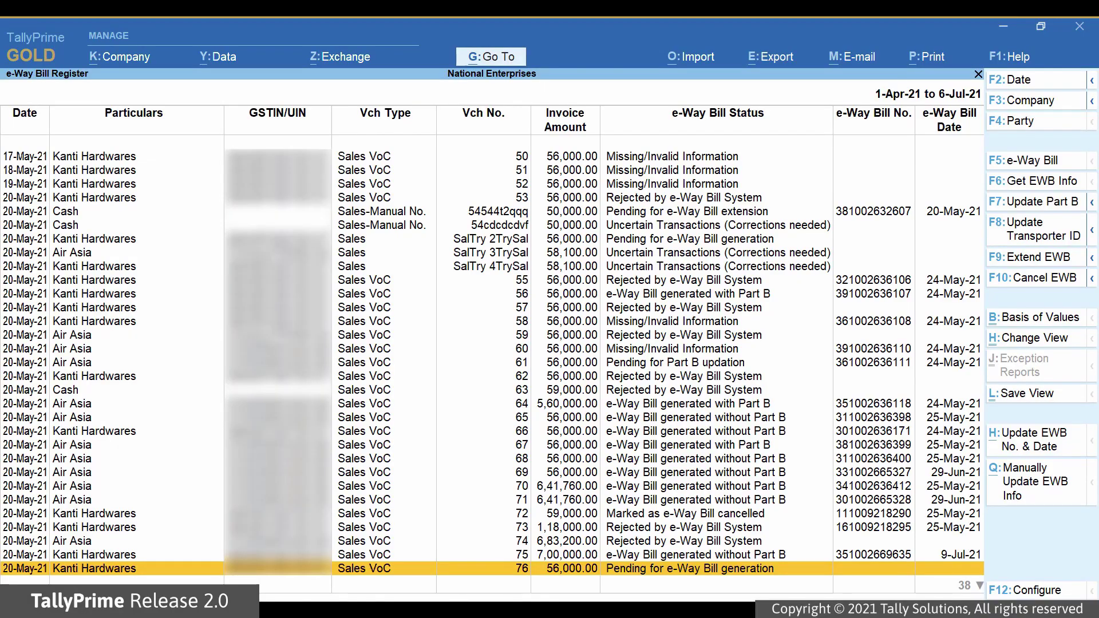
pyautogui.press('space')
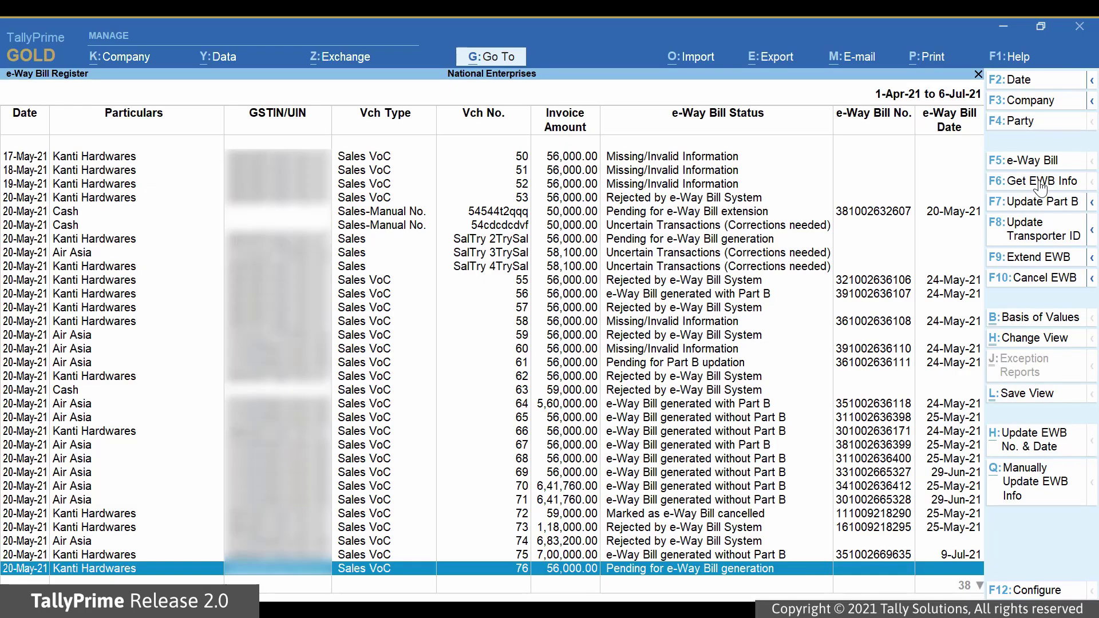
pyautogui.click(1040, 182)
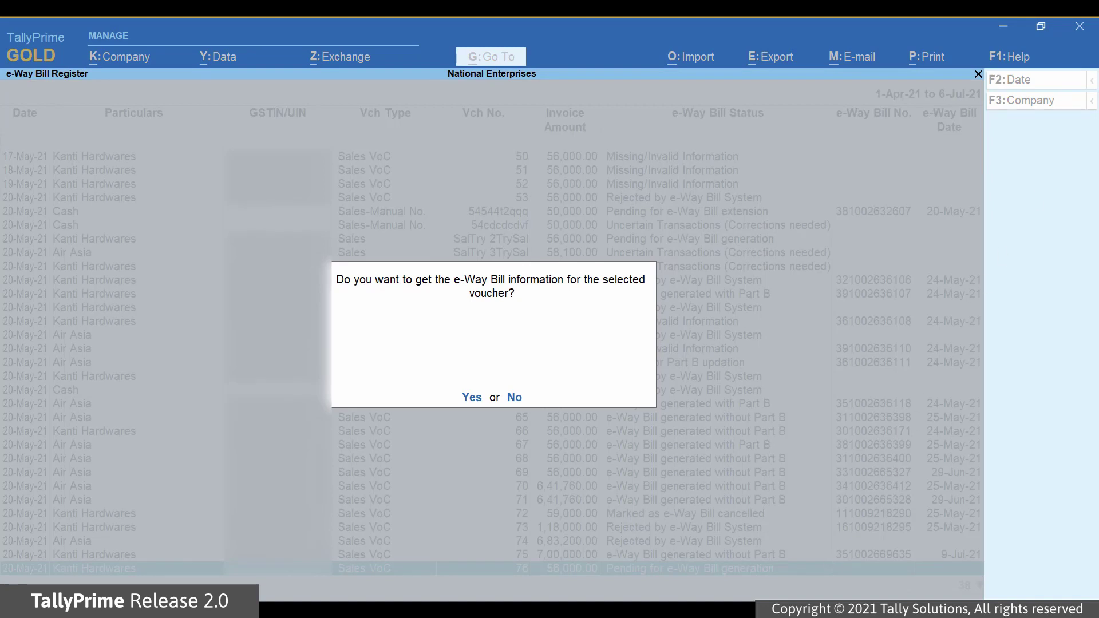
pyautogui.press('Return')
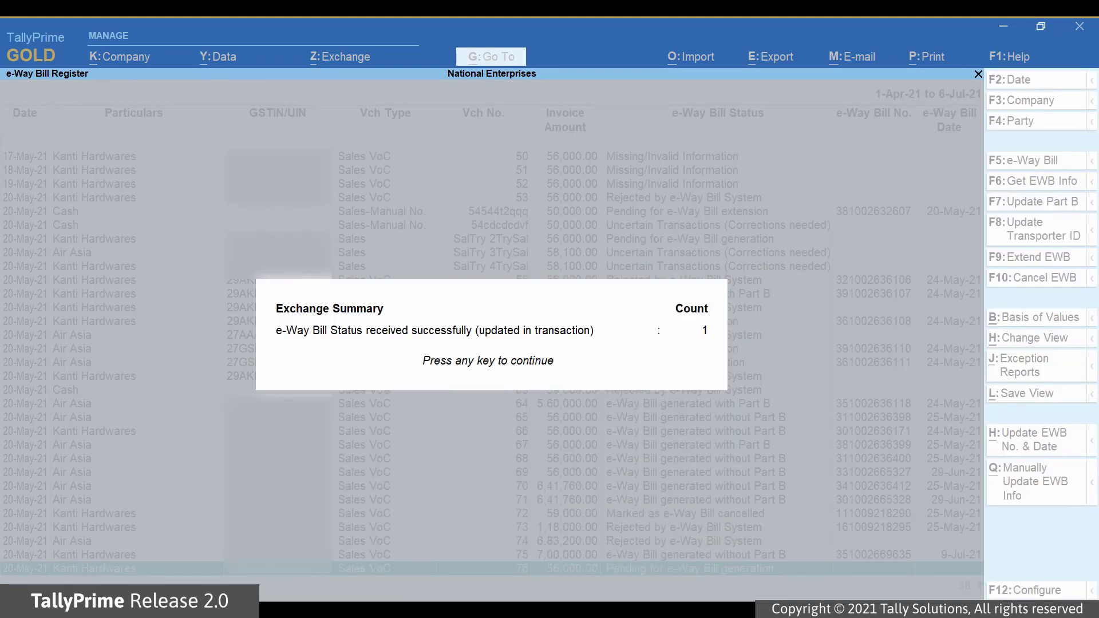
pyautogui.press('Return')
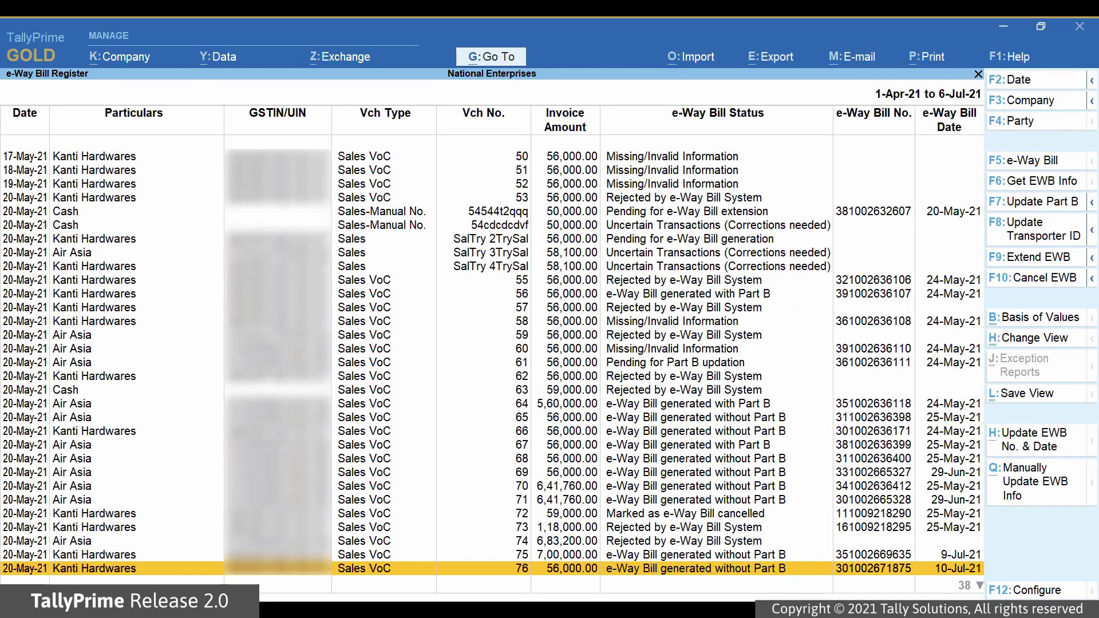